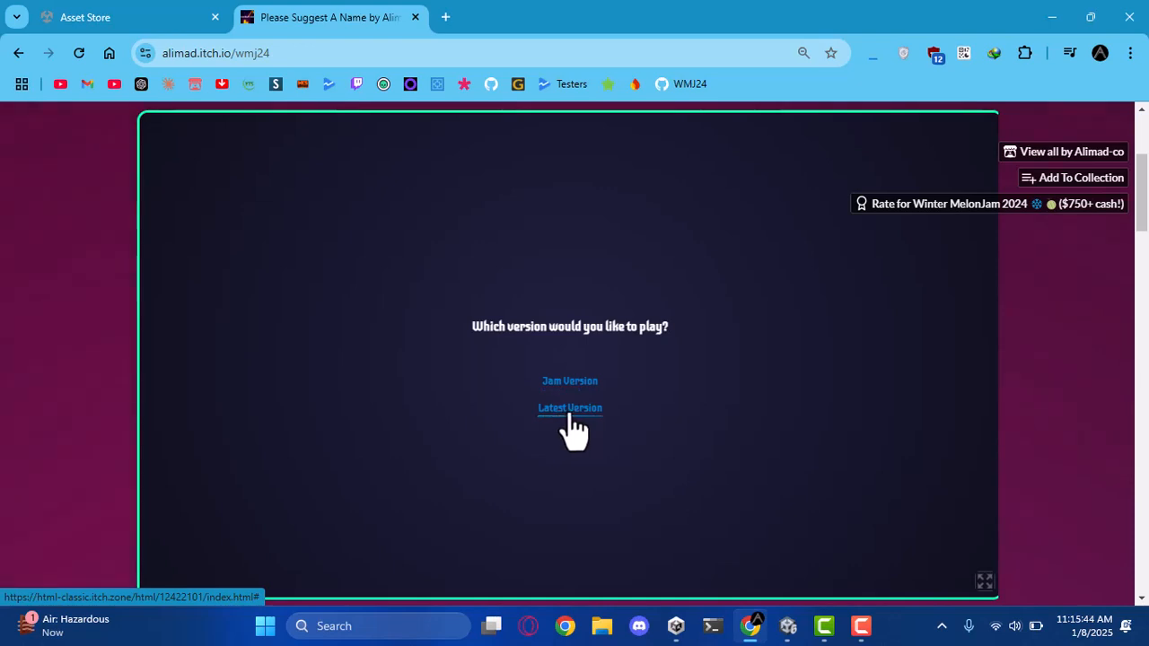
Launch the Jam Version of the sample web game, and view the Alimad Web Build Tools page on the Asset Store
{"action": "left_click", "coordinate": [572, 383]}
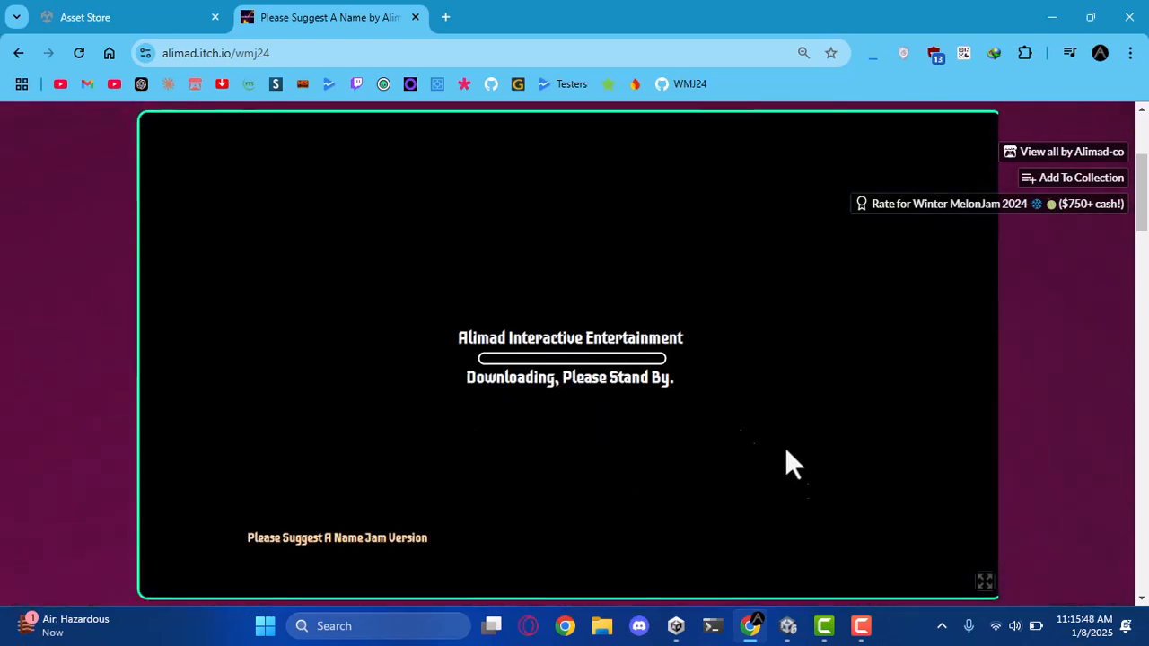
{"action": "left_click", "coordinate": [192, 15]}
{"action": "triple_click", "coordinate": [760, 280]}
{"action": "left_click", "coordinate": [761, 276]}
{"action": "left_click_drag", "start_coordinate": [799, 281], "coordinate": [994, 279]}
{"action": "left_click", "coordinate": [994, 279]}
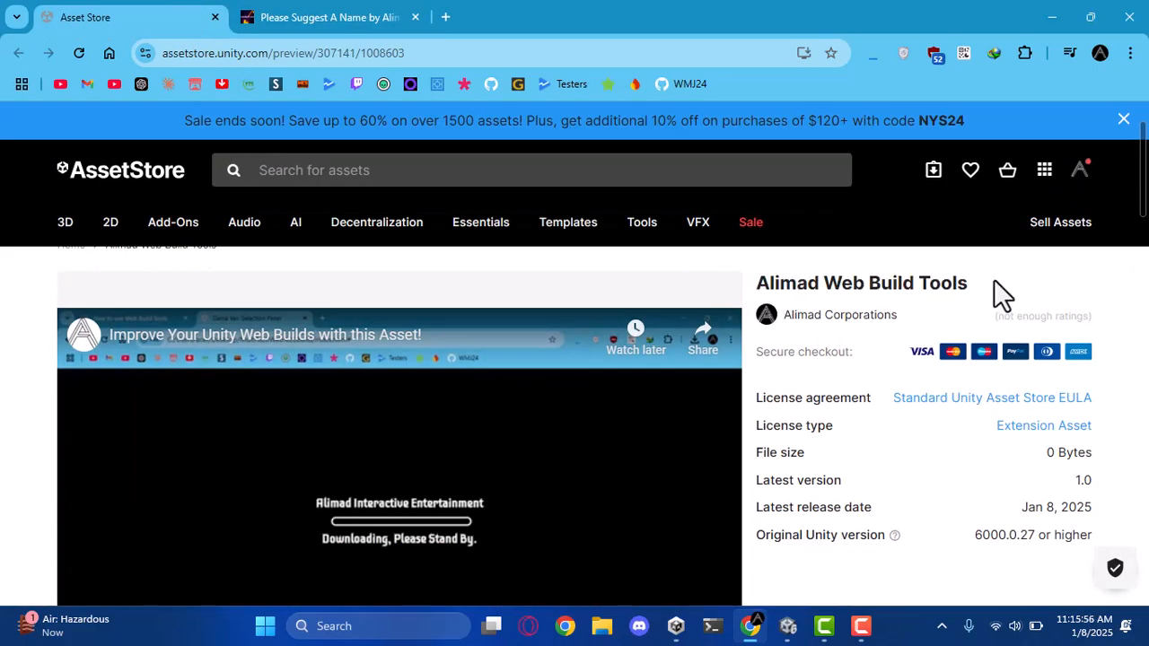
{"action": "scroll", "coordinate": [993, 279], "scroll_direction": "down", "scroll_amount": 2}
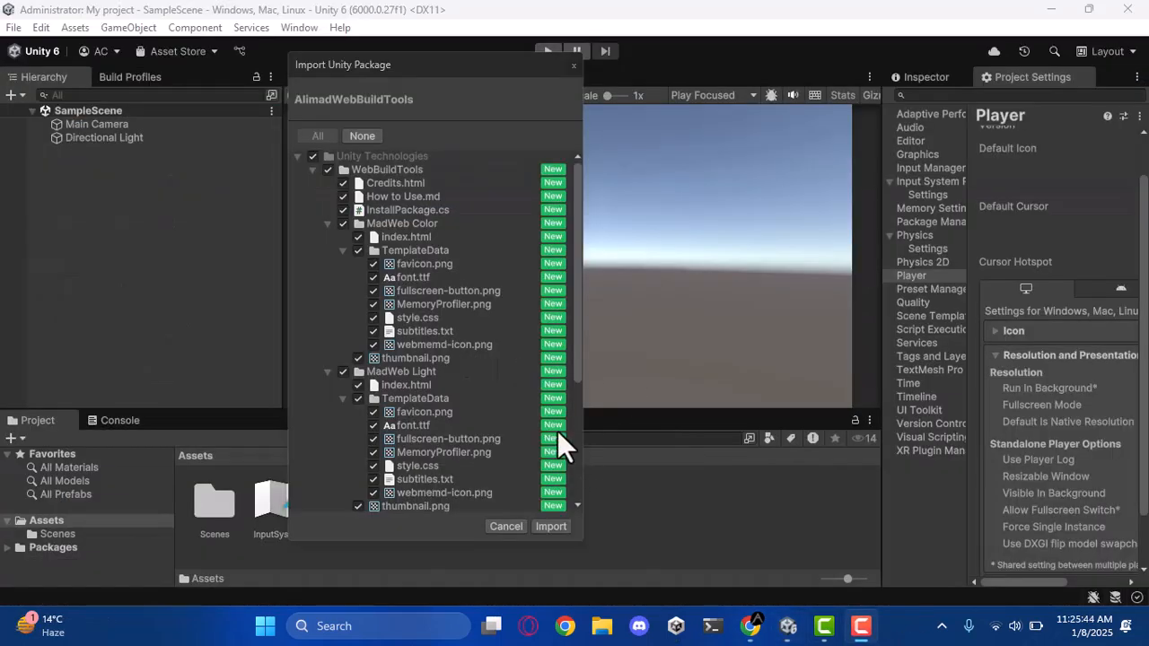
Import all files of the AlimadWebBuildTools package into the Unity project
{"action": "left_click", "coordinate": [558, 529]}
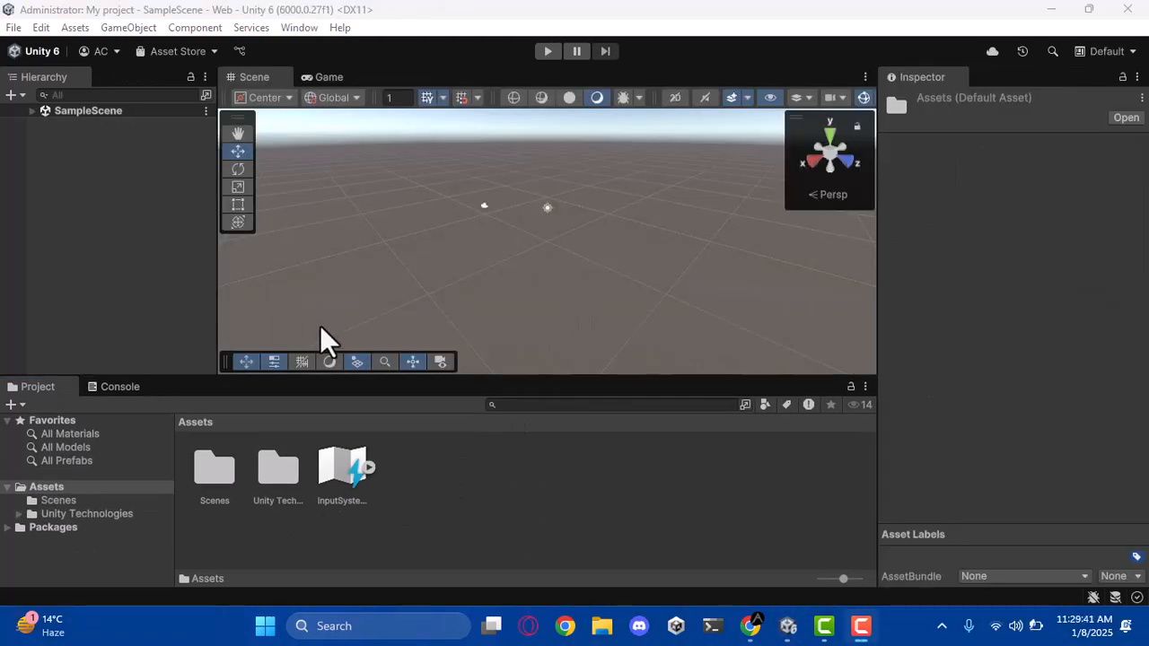
{"action": "left_click", "coordinate": [395, 307]}
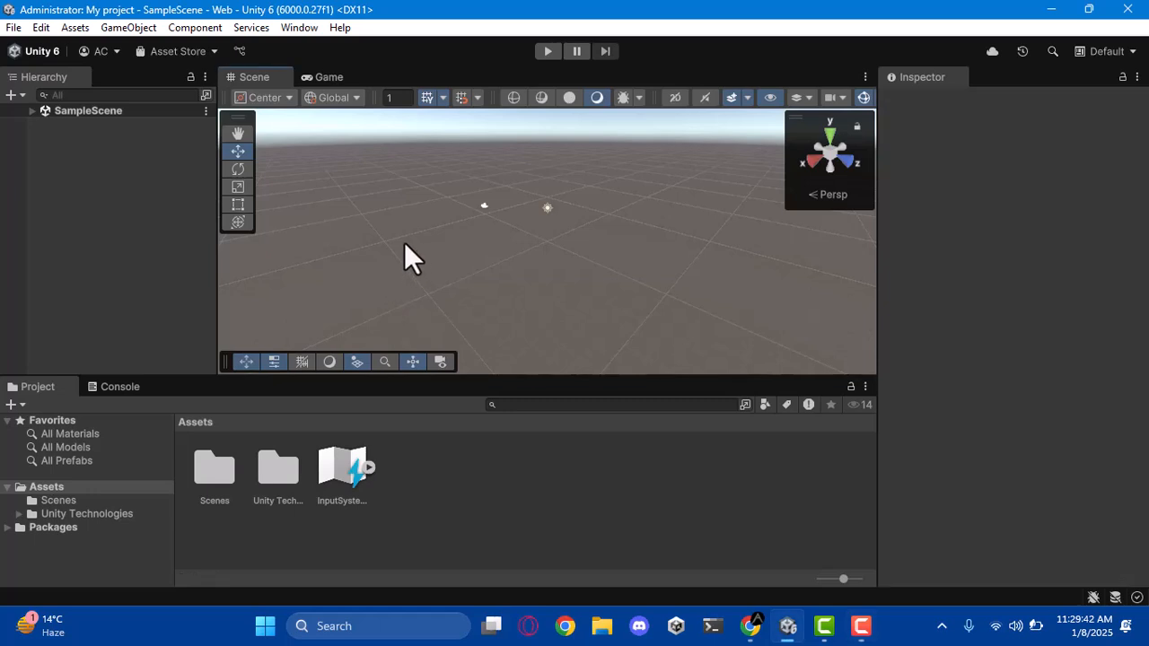
Open Alimad Co's Web Build Tools window and dock it between the Scene view and the Inspector
{"action": "left_click", "coordinate": [299, 27]}
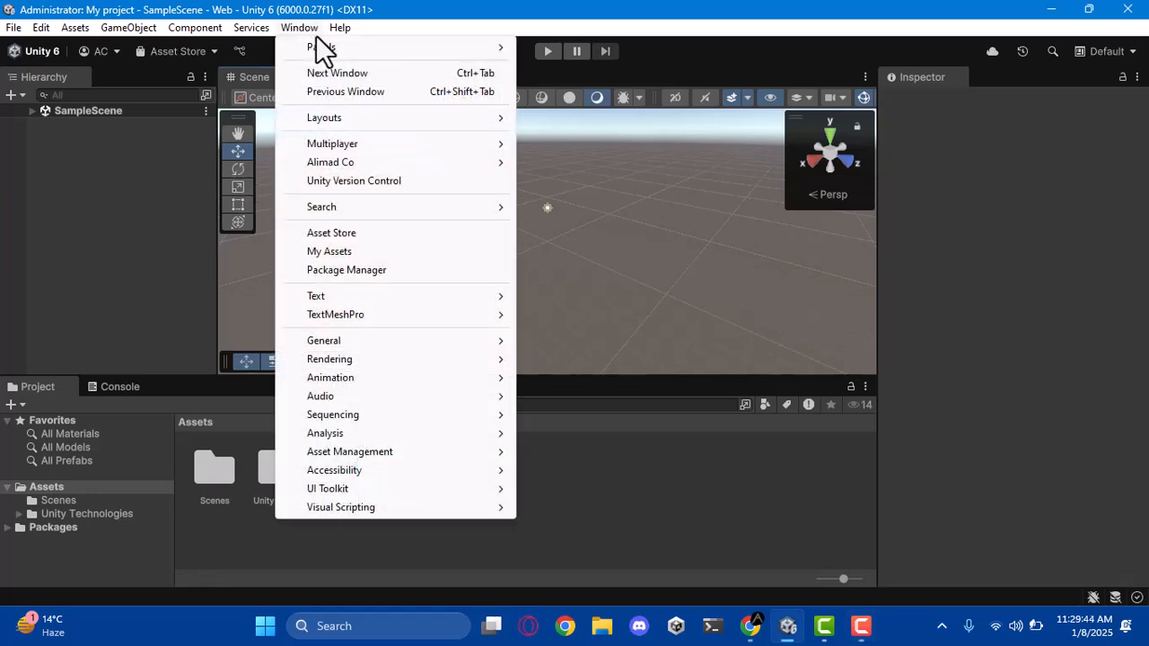
{"action": "mouse_move", "coordinate": [344, 164]}
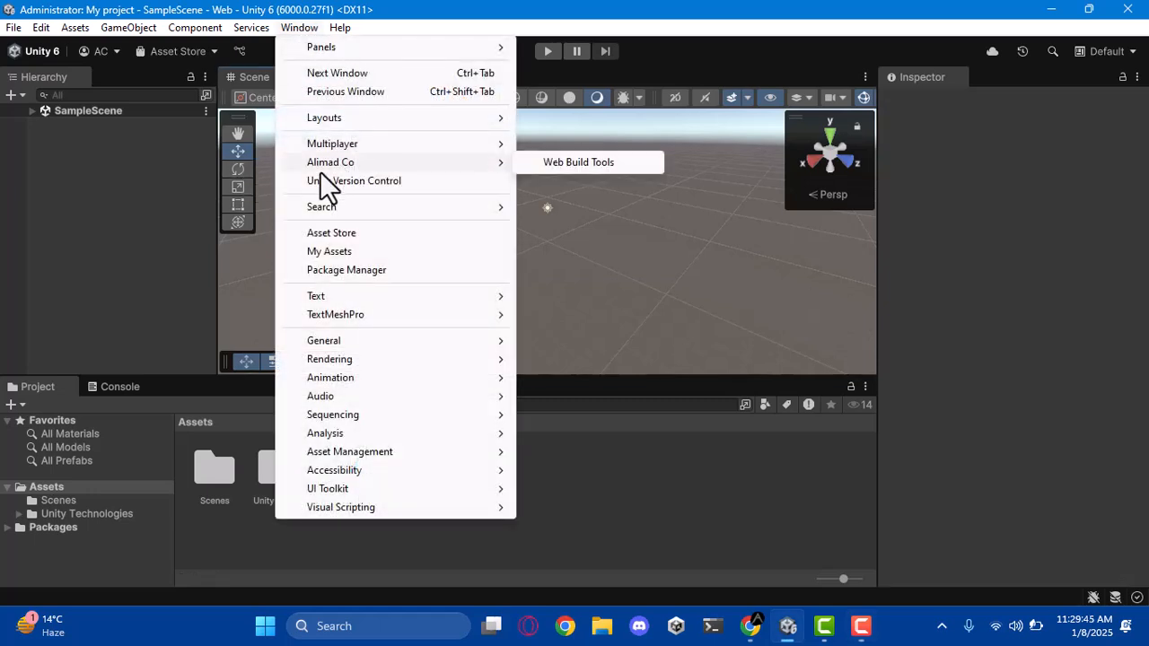
{"action": "left_click", "coordinate": [548, 165]}
{"action": "left_click_drag", "start_coordinate": [359, 150], "coordinate": [500, 181]}
{"action": "left_click_drag", "start_coordinate": [402, 208], "coordinate": [763, 238]}
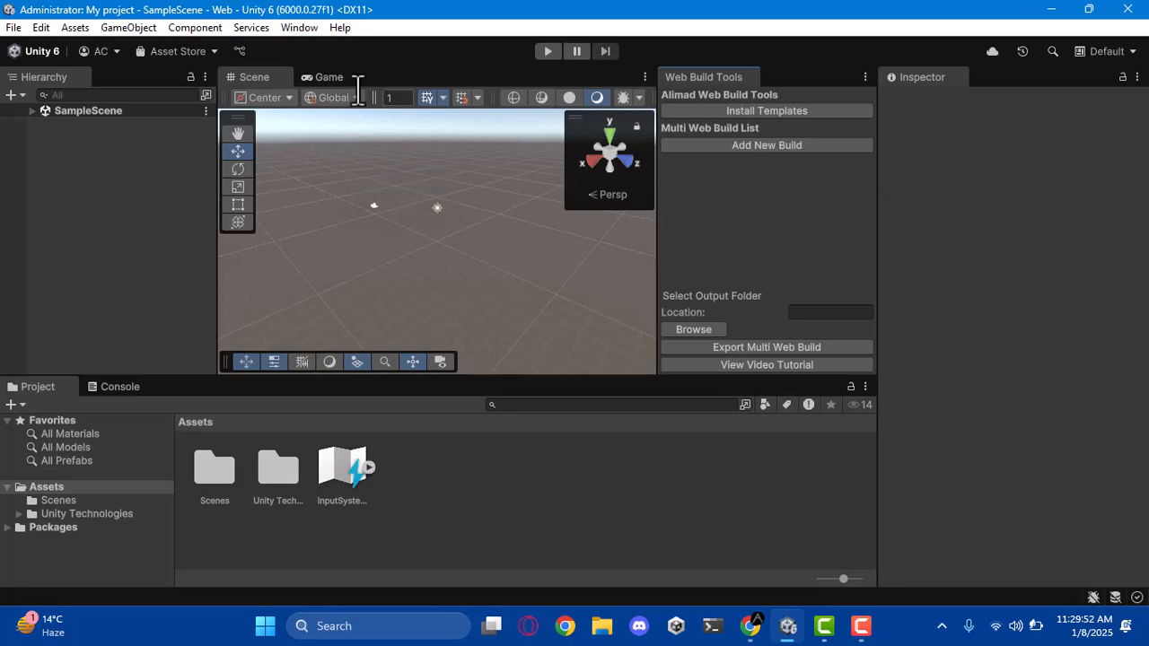
Open the Project Settings, dock them beside the Inspector and widen that area
{"action": "left_click", "coordinate": [13, 28]}
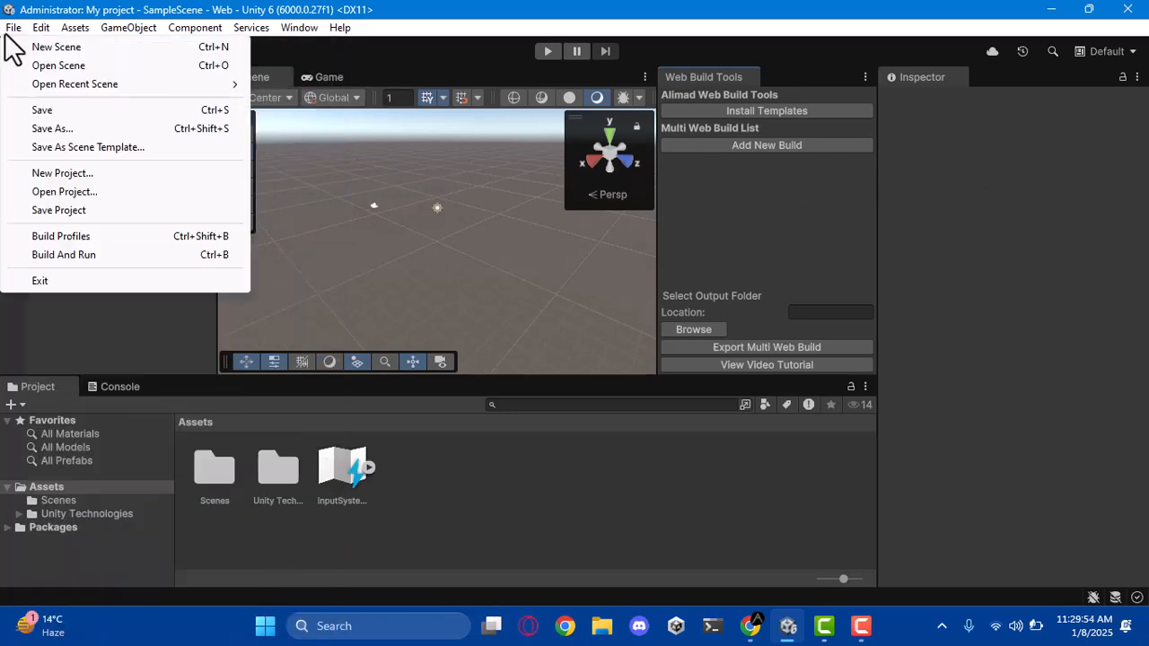
{"action": "mouse_move", "coordinate": [36, 30]}
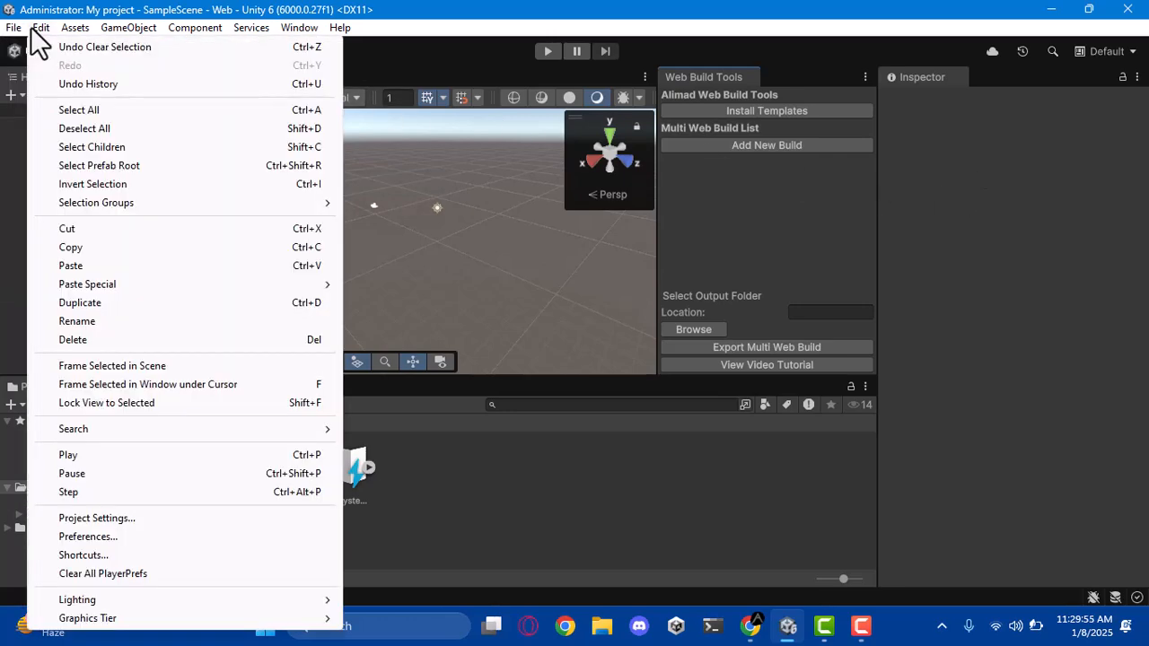
{"action": "left_click", "coordinate": [139, 518]}
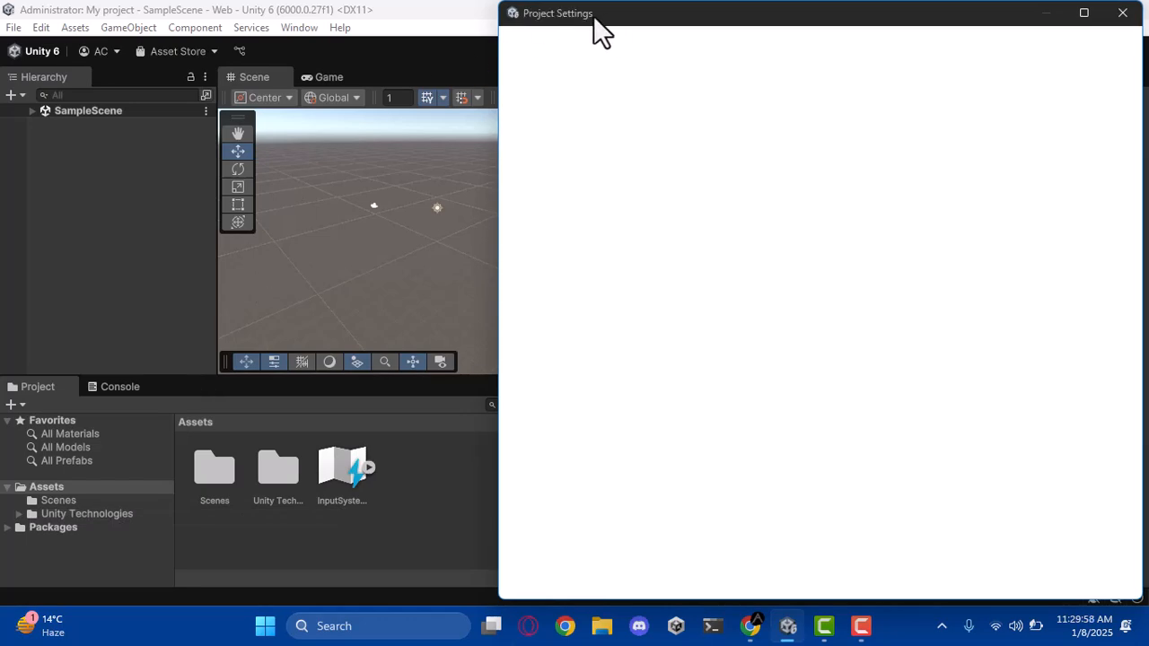
{"action": "left_click_drag", "start_coordinate": [572, 16], "coordinate": [647, 17]}
{"action": "left_click_drag", "start_coordinate": [623, 36], "coordinate": [996, 77]}
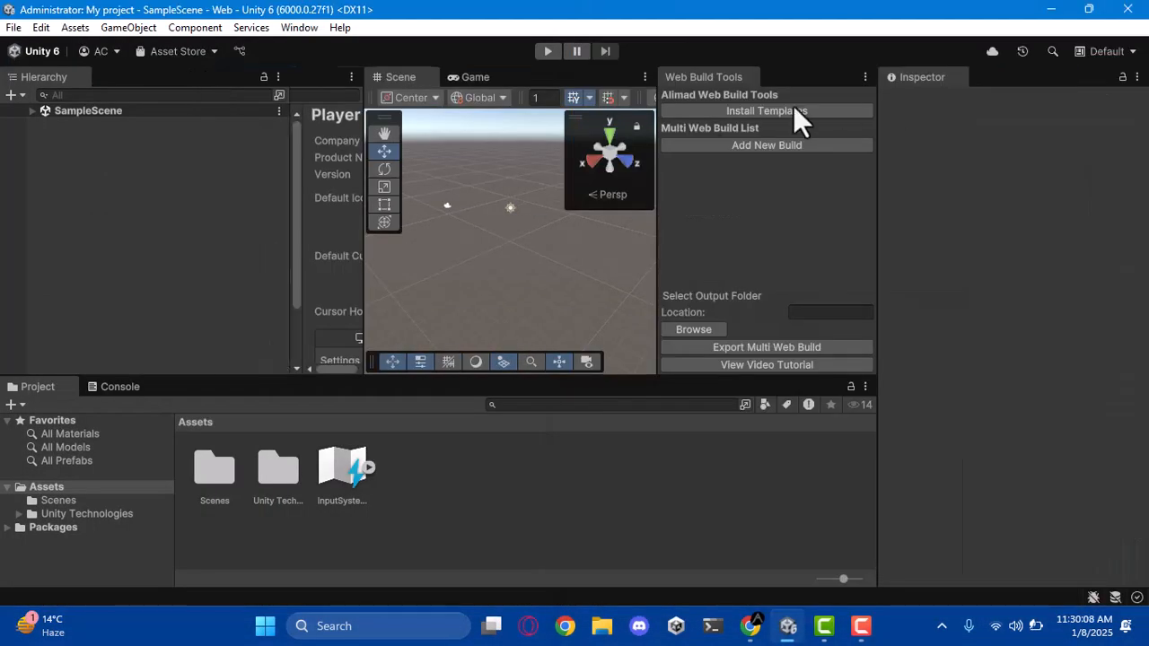
{"action": "left_click_drag", "start_coordinate": [877, 135], "coordinate": [506, 138]}
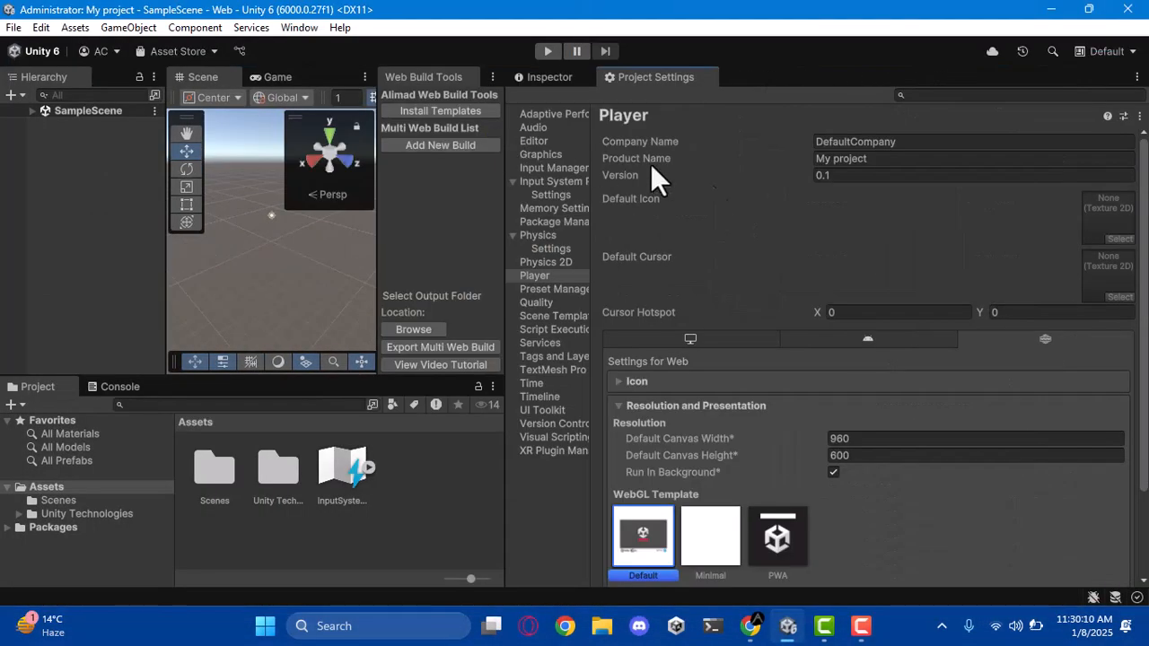
Look through the WebGL templates in the Web Player settings, trying PWA before reselecting Default
{"action": "scroll", "coordinate": [734, 194], "scroll_direction": "down", "scroll_amount": 3}
{"action": "left_click", "coordinate": [554, 289]}
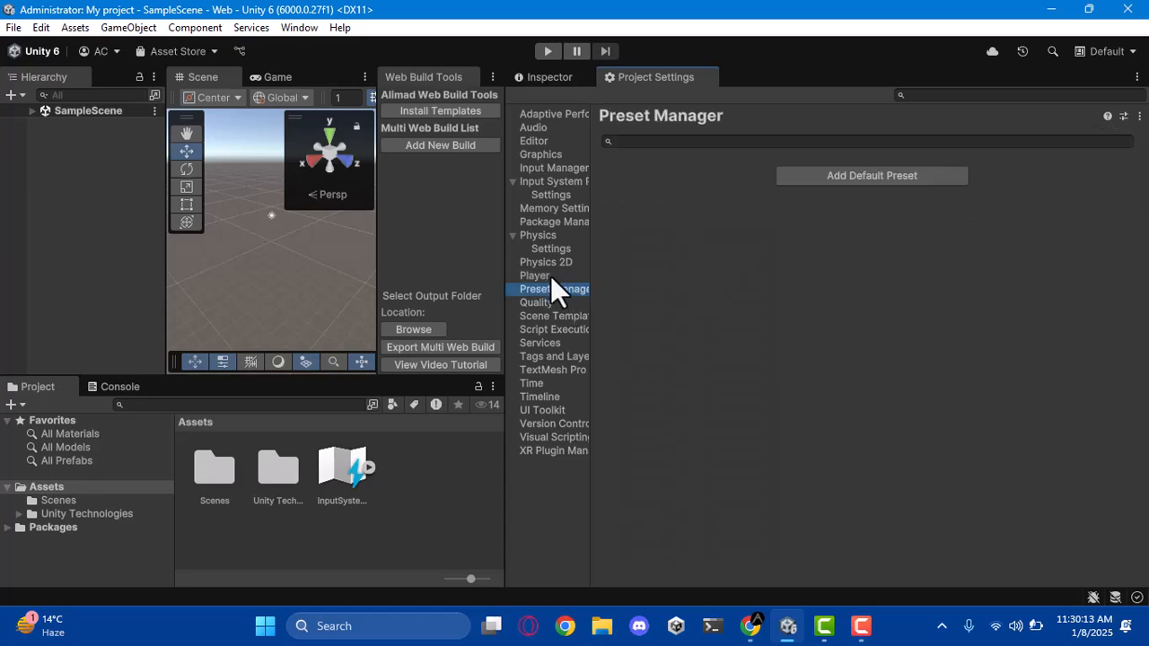
{"action": "left_click", "coordinate": [550, 275]}
{"action": "scroll", "coordinate": [835, 269], "scroll_direction": "down", "scroll_amount": 5}
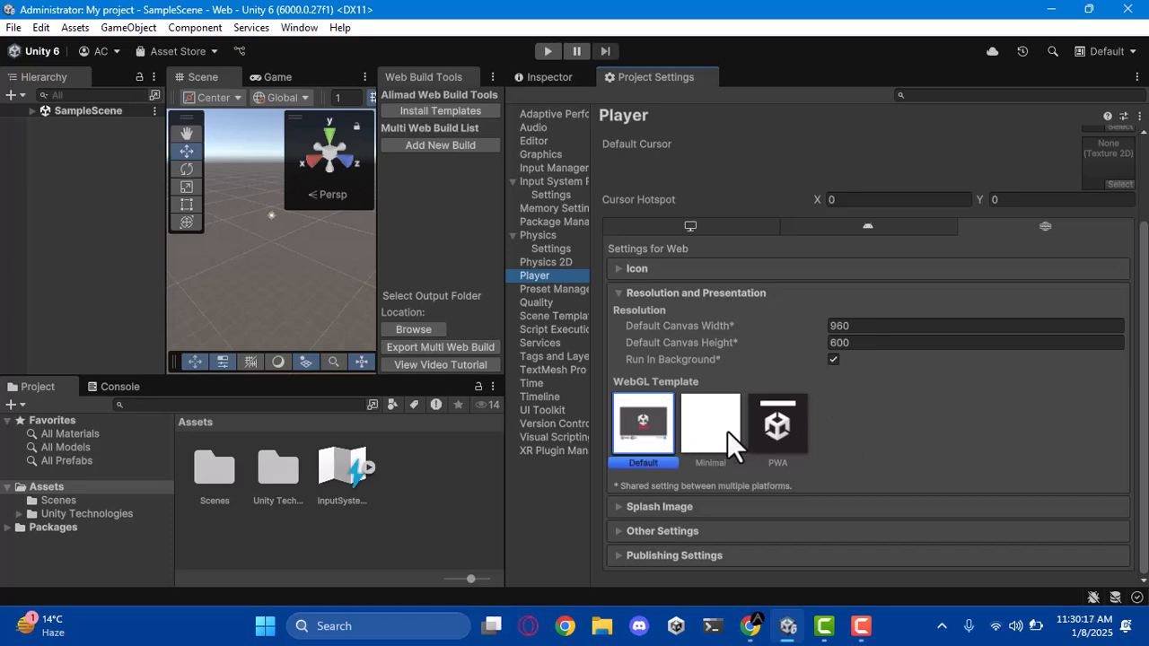
{"action": "left_click", "coordinate": [777, 426]}
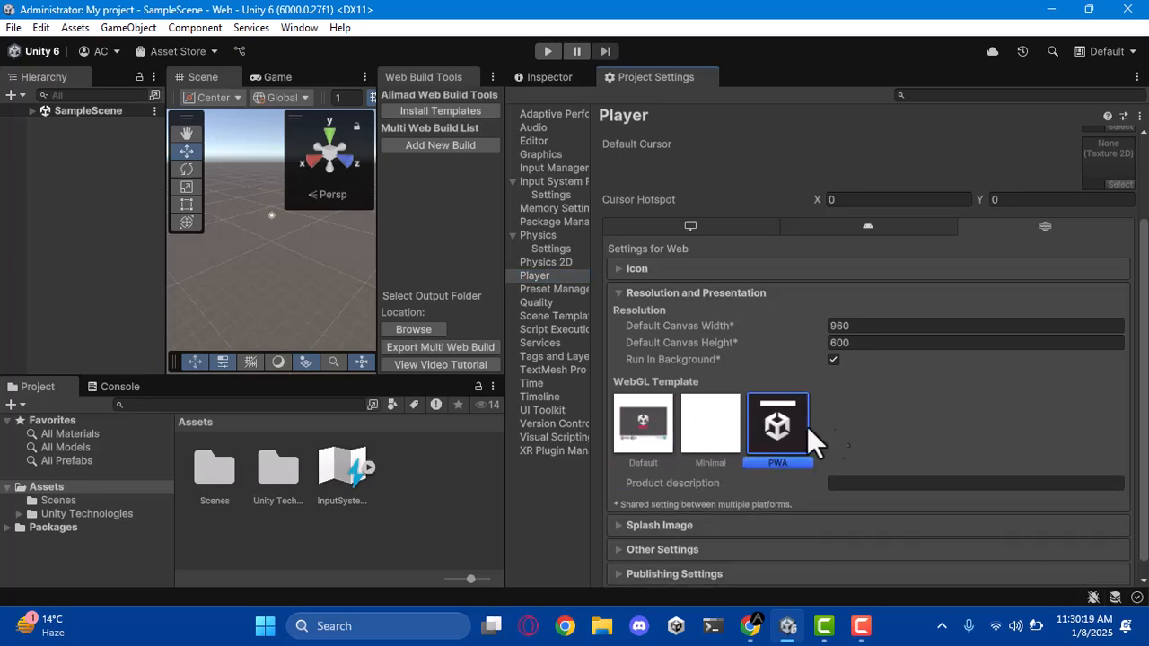
{"action": "left_click", "coordinate": [638, 419]}
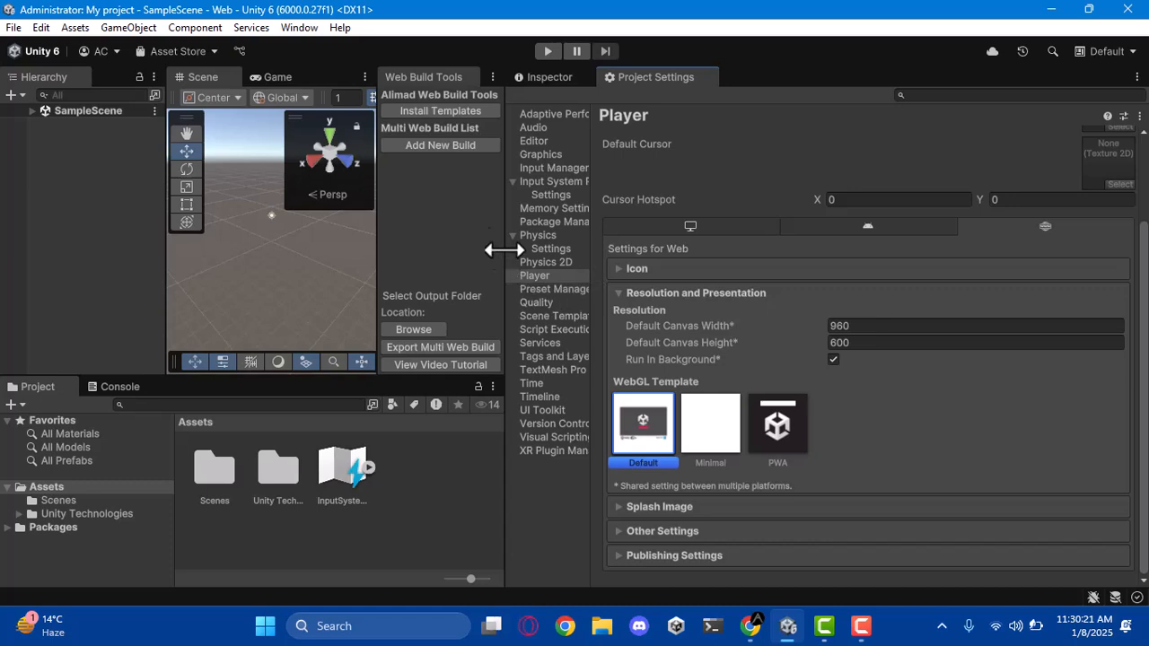
Install the Alimad web build templates and dismiss the installation message
{"action": "left_click", "coordinate": [429, 112]}
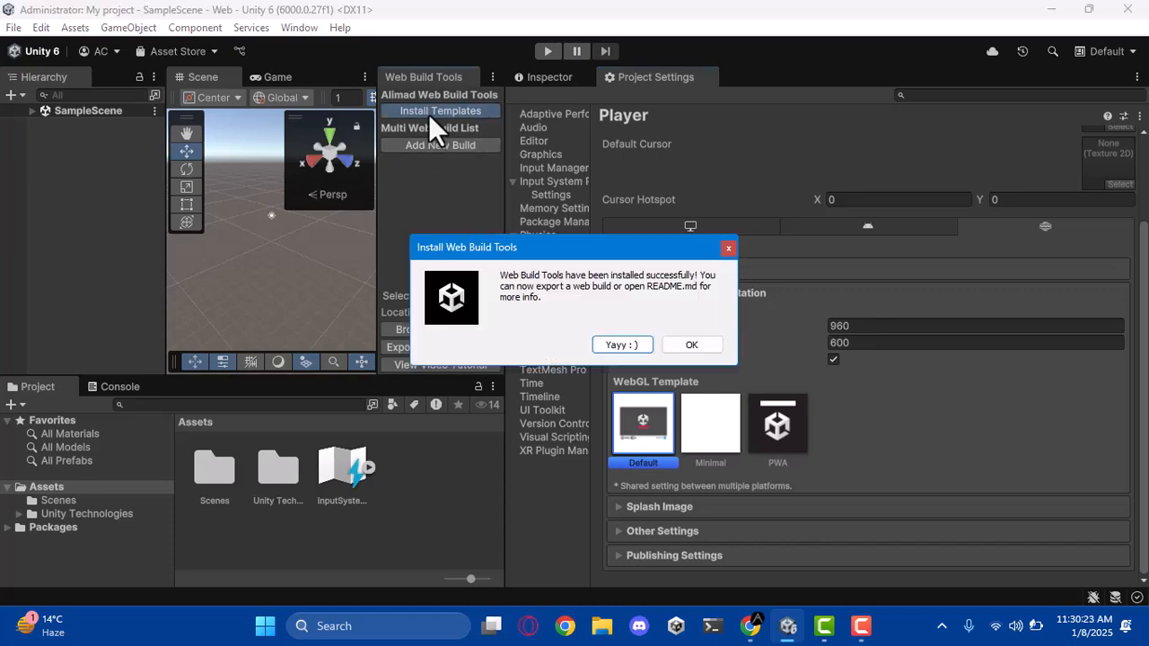
{"action": "left_click_drag", "start_coordinate": [526, 299], "coordinate": [619, 302]}
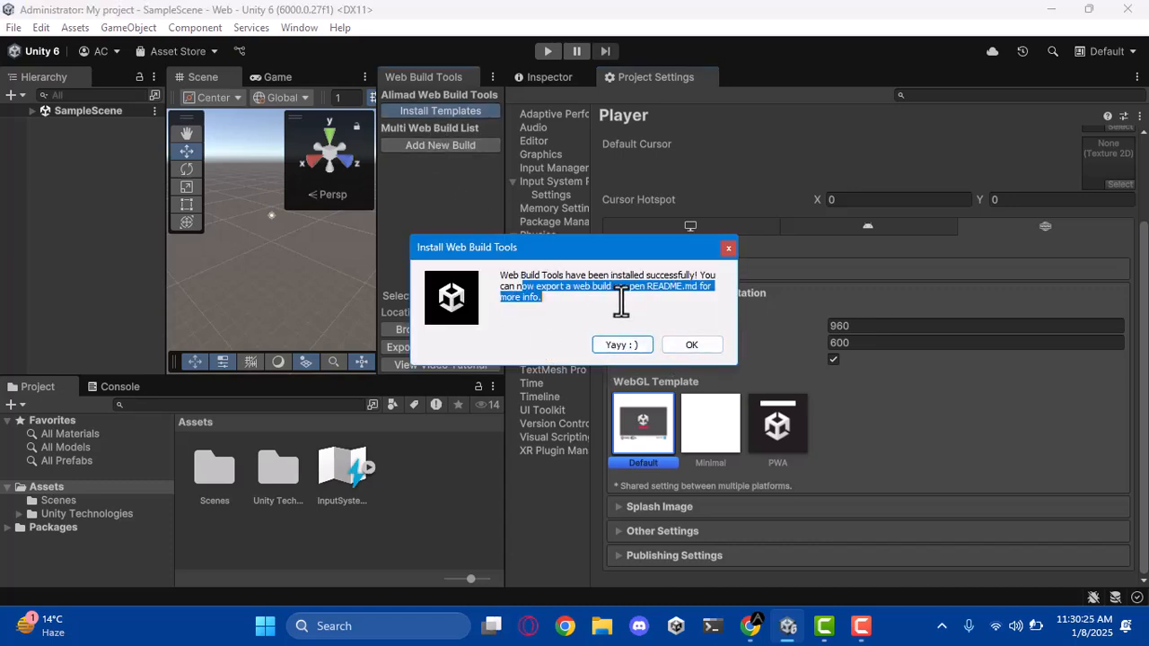
{"action": "left_click", "coordinate": [715, 345]}
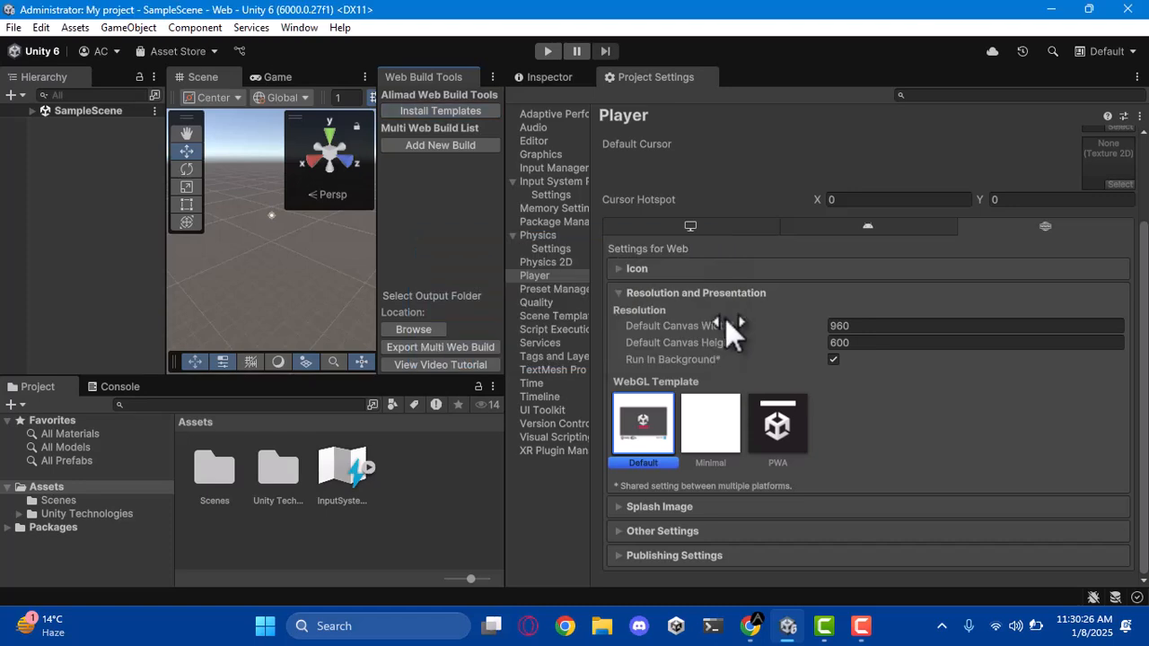
Reload the Player settings, try the newly installed MadWeb templates and choose MadWeb Color as the WebGL template
{"action": "left_click", "coordinate": [563, 302]}
{"action": "left_click", "coordinate": [559, 289]}
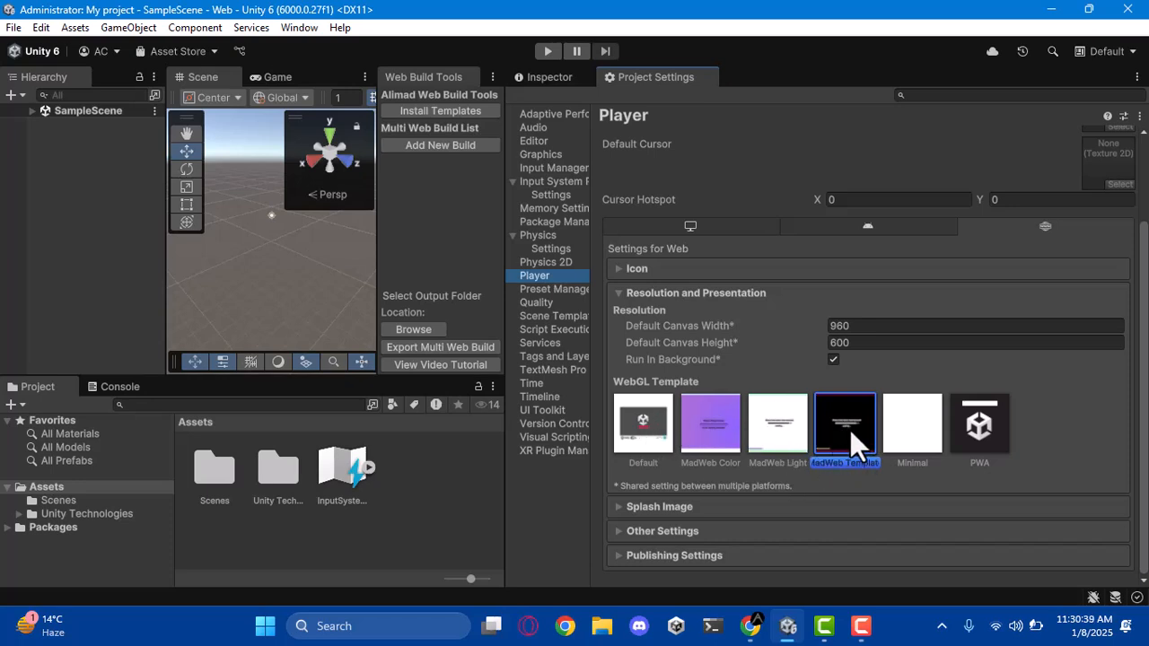
{"action": "left_click", "coordinate": [801, 432]}
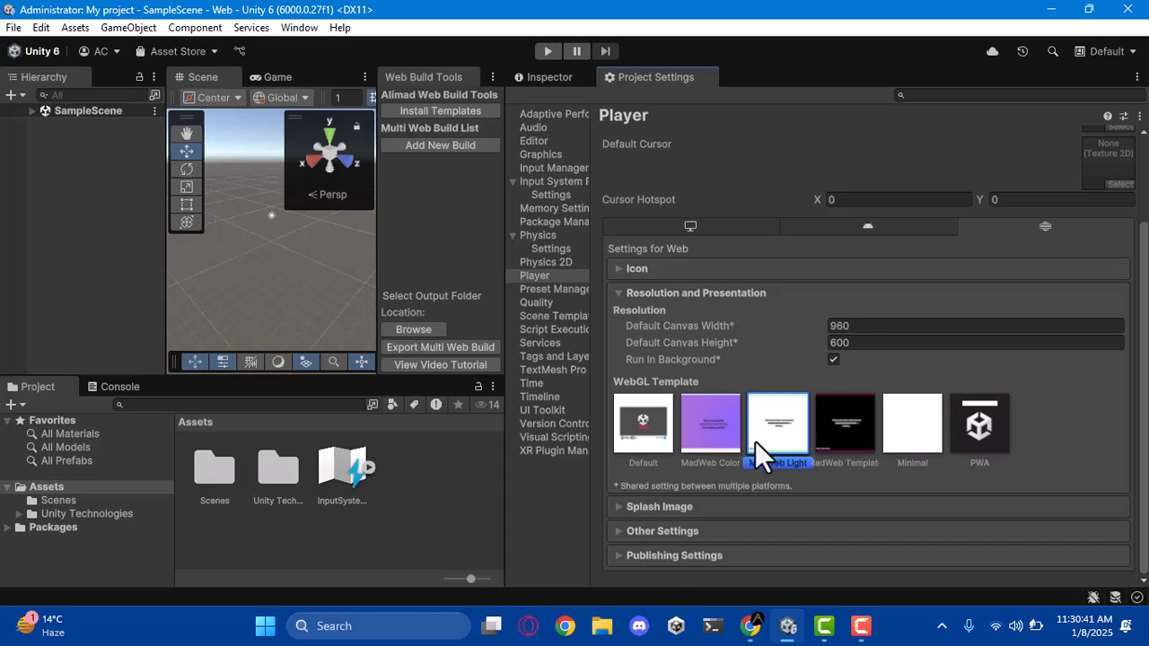
{"action": "left_click", "coordinate": [706, 429]}
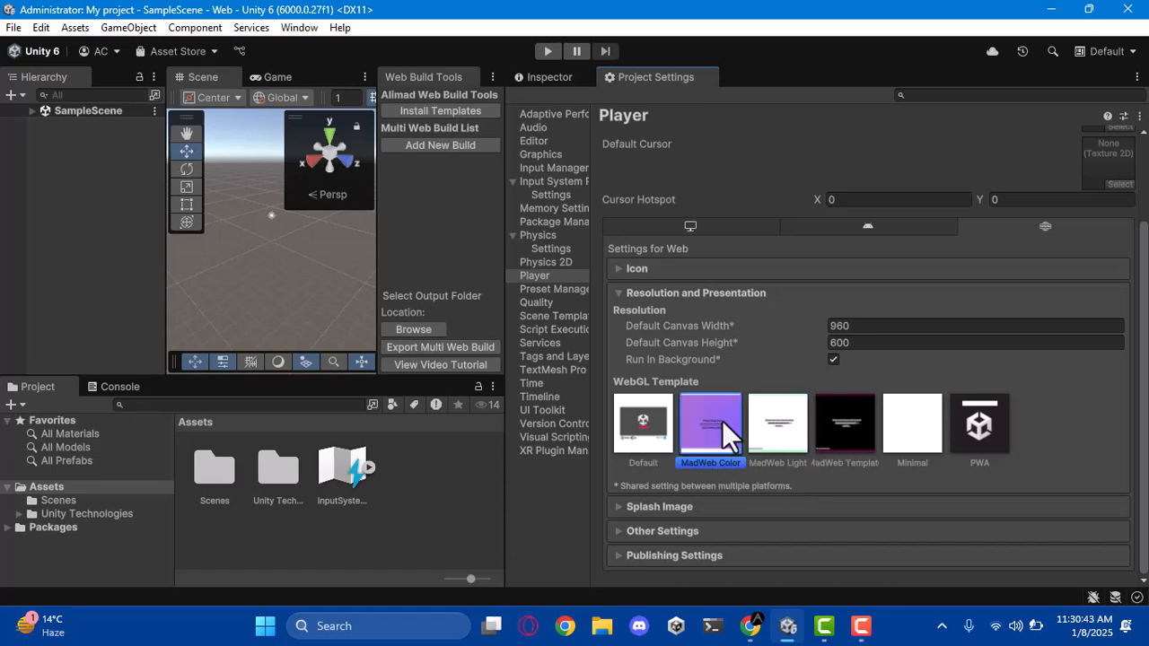
Narrow the Project Settings area and slightly enlarge the Scene view next to Web Build Tools
{"action": "scroll", "coordinate": [754, 348], "scroll_direction": "up", "scroll_amount": 3}
{"action": "scroll", "coordinate": [755, 341], "scroll_direction": "down", "scroll_amount": 3}
{"action": "left_click_drag", "start_coordinate": [503, 343], "coordinate": [754, 334]}
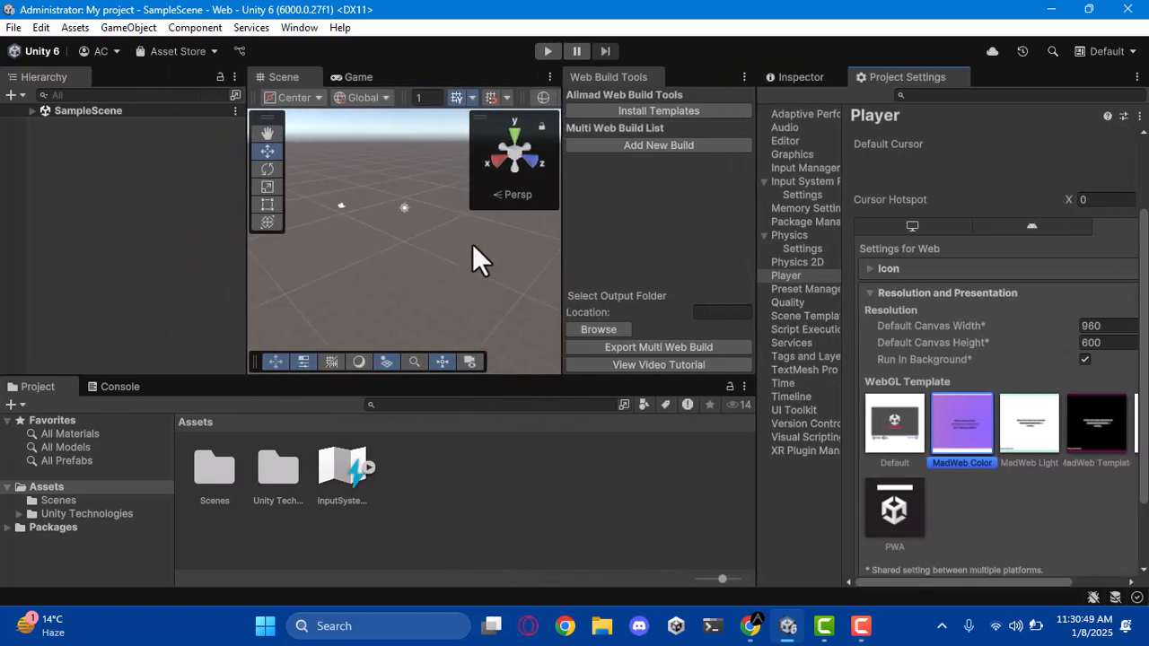
{"action": "left_click_drag", "start_coordinate": [561, 173], "coordinate": [581, 170]}
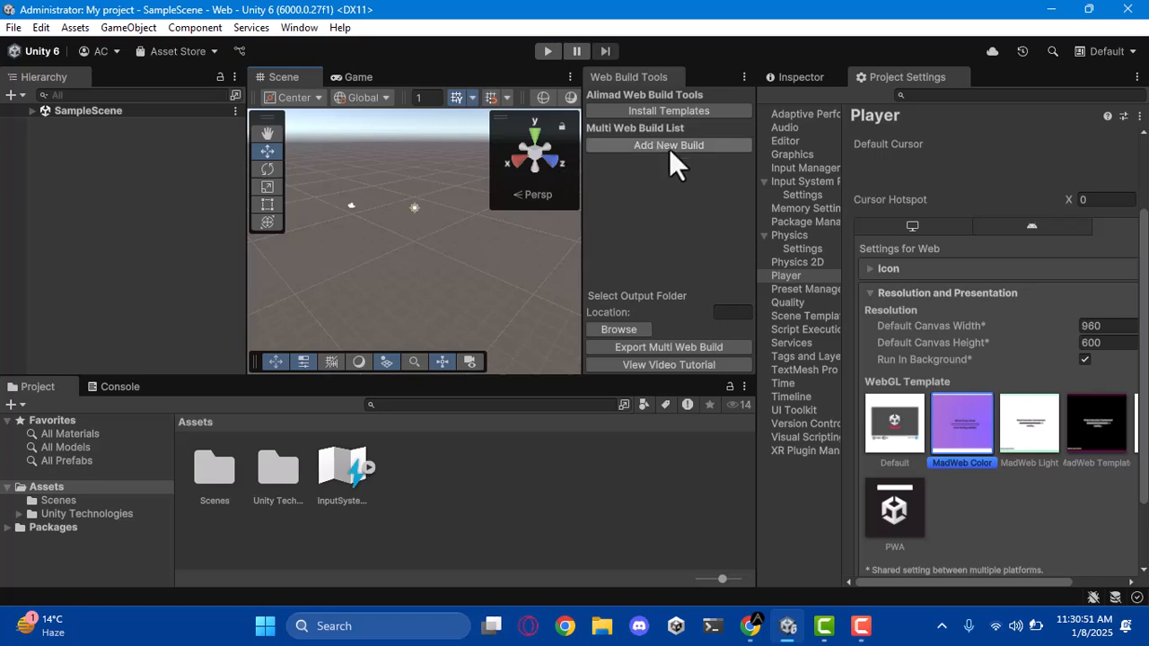
Add a 3D Plane to SampleScene and bring up the Inspector
{"action": "right_click_drag", "start_coordinate": [428, 228], "coordinate": [438, 199]}
{"action": "right_click", "coordinate": [219, 261]}
{"action": "mouse_move", "coordinate": [274, 446]}
{"action": "left_click", "coordinate": [488, 301]}
{"action": "left_click", "coordinate": [803, 77]}
{"action": "right_click_drag", "start_coordinate": [431, 243], "coordinate": [561, 262]}
{"action": "scroll", "coordinate": [942, 314], "scroll_direction": "down", "scroll_amount": 3}
Add a 3D Cube to SampleScene and raise it above the plane
{"action": "right_click", "coordinate": [88, 251]}
{"action": "mouse_move", "coordinate": [224, 446]}
{"action": "left_click", "coordinate": [476, 218]}
{"action": "left_click", "coordinate": [954, 203]}
{"action": "left_click_drag", "start_coordinate": [452, 247], "coordinate": [451, 170]}
Add a Rigidbody component to the selected object
{"action": "scroll", "coordinate": [913, 444], "scroll_direction": "down", "scroll_amount": 10}
{"action": "left_click", "coordinate": [908, 538]}
{"action": "type", "text": "r"}
{"action": "left_click", "coordinate": [900, 475]}
{"action": "scroll", "coordinate": [900, 449], "scroll_direction": "down", "scroll_amount": 8}
{"action": "right_click_drag", "start_coordinate": [554, 286], "coordinate": [535, 286]}
{"action": "key", "text": "e"}
Select the plane and remove its Rigidbody component
{"action": "left_click", "coordinate": [78, 151]}
{"action": "scroll", "coordinate": [872, 506], "scroll_direction": "down", "scroll_amount": 5}
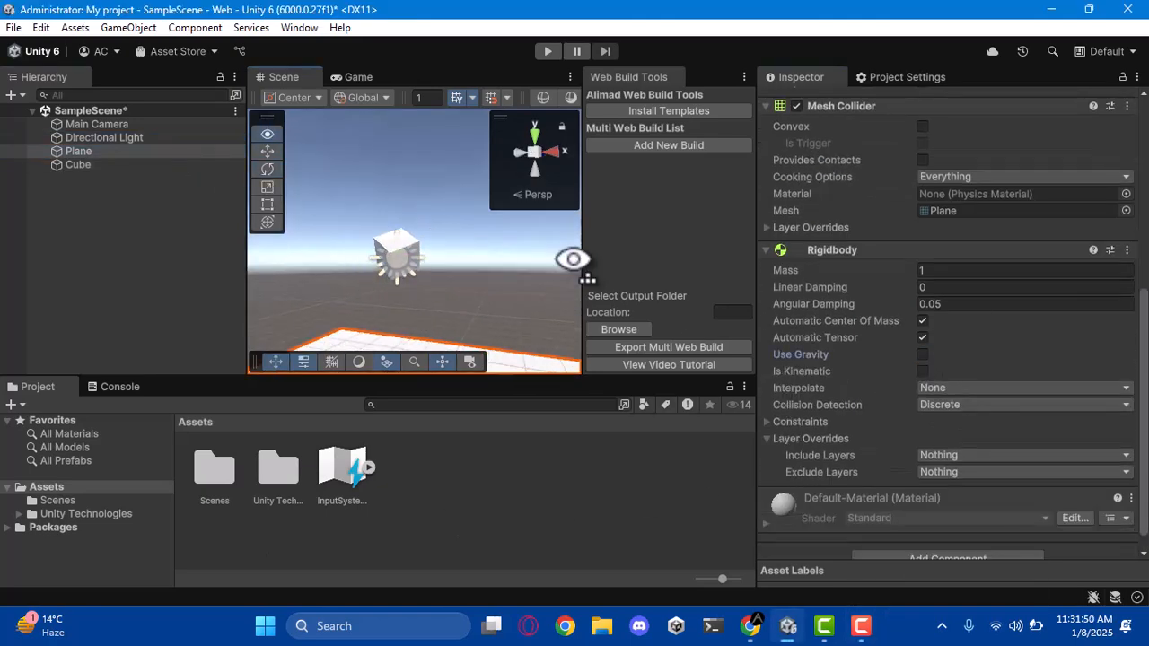
{"action": "left_click", "coordinate": [902, 558]}
{"action": "left_click", "coordinate": [851, 428]}
{"action": "right_click", "coordinate": [950, 246]}
{"action": "left_click", "coordinate": [996, 272]}
Duplicate the cube twice, moving the copy upward above the original
{"action": "left_click", "coordinate": [366, 235]}
{"action": "key", "text": "ctrl+d"}
{"action": "left_click_drag", "start_coordinate": [365, 180], "coordinate": [365, 103]}
{"action": "key", "text": "ctrl+d"}
Show the Game view, dock Web Build Tools beside the Project panel and narrow the Hierarchy
{"action": "left_click", "coordinate": [358, 77]}
{"action": "left_click_drag", "start_coordinate": [615, 77], "coordinate": [673, 471]}
{"action": "left_click_drag", "start_coordinate": [247, 229], "coordinate": [200, 229]}
Set the Main Camera's Y position to 2.96 and run the scene in play mode
{"action": "left_click", "coordinate": [96, 124]}
{"action": "left_click_drag", "start_coordinate": [1009, 167], "coordinate": [1046, 173]}
{"action": "left_click", "coordinate": [546, 52]}
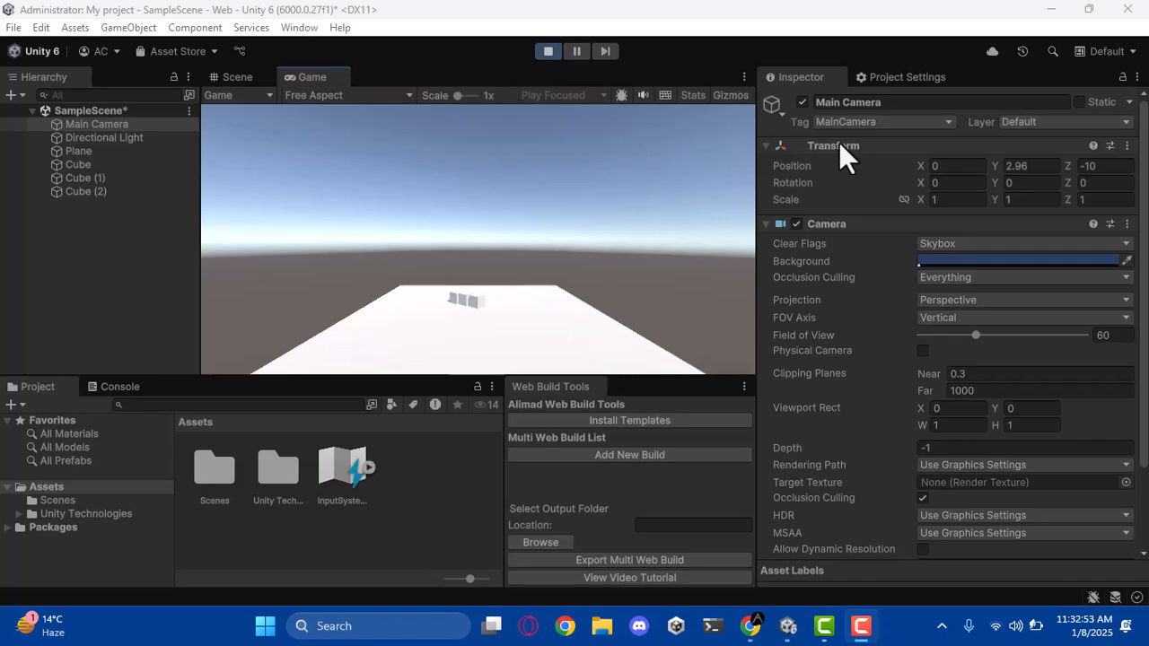
Add the open SampleScene to the build profiles' scene list and return to the Web platform
{"action": "left_click", "coordinate": [14, 27]}
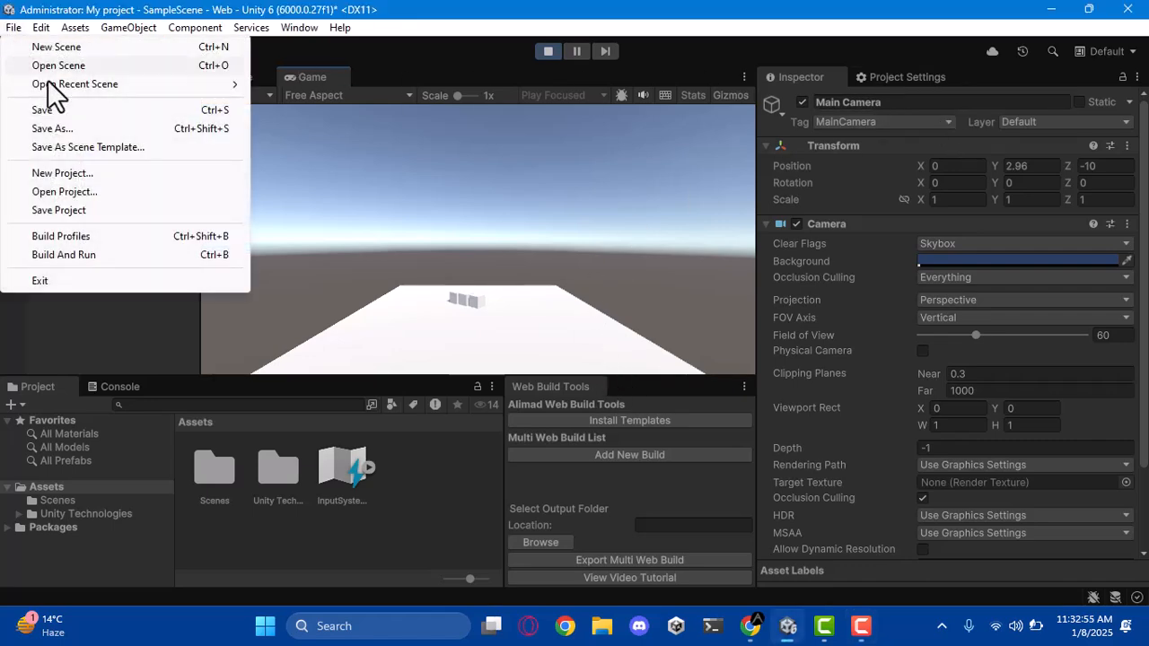
{"action": "left_click", "coordinate": [93, 231]}
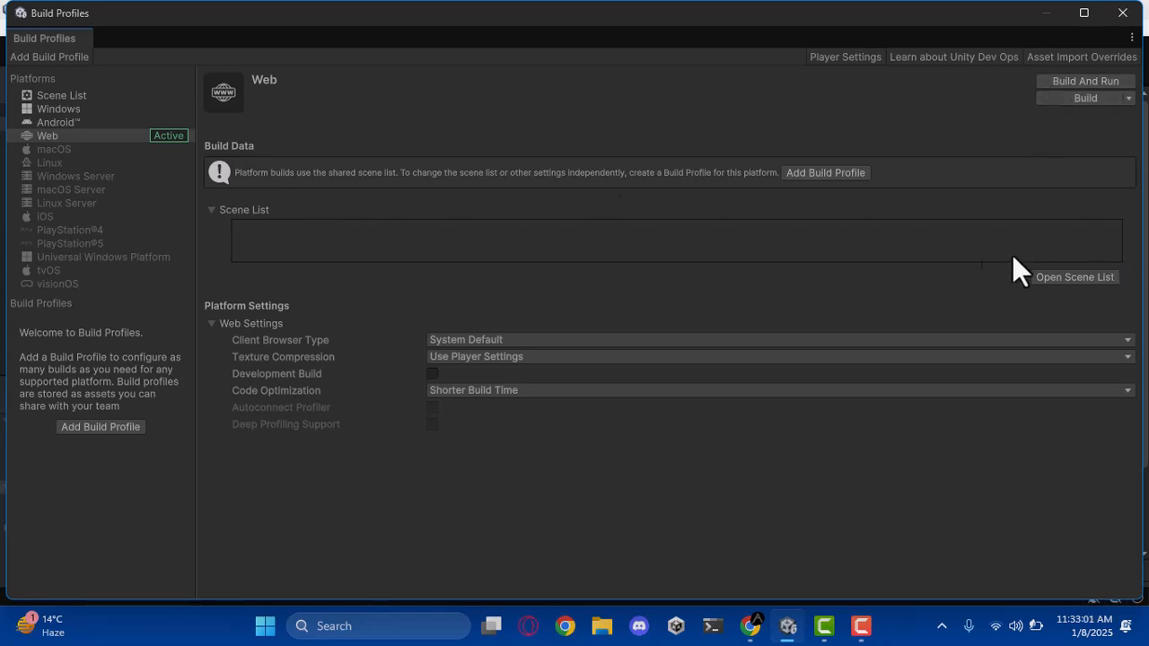
{"action": "left_click", "coordinate": [1068, 278]}
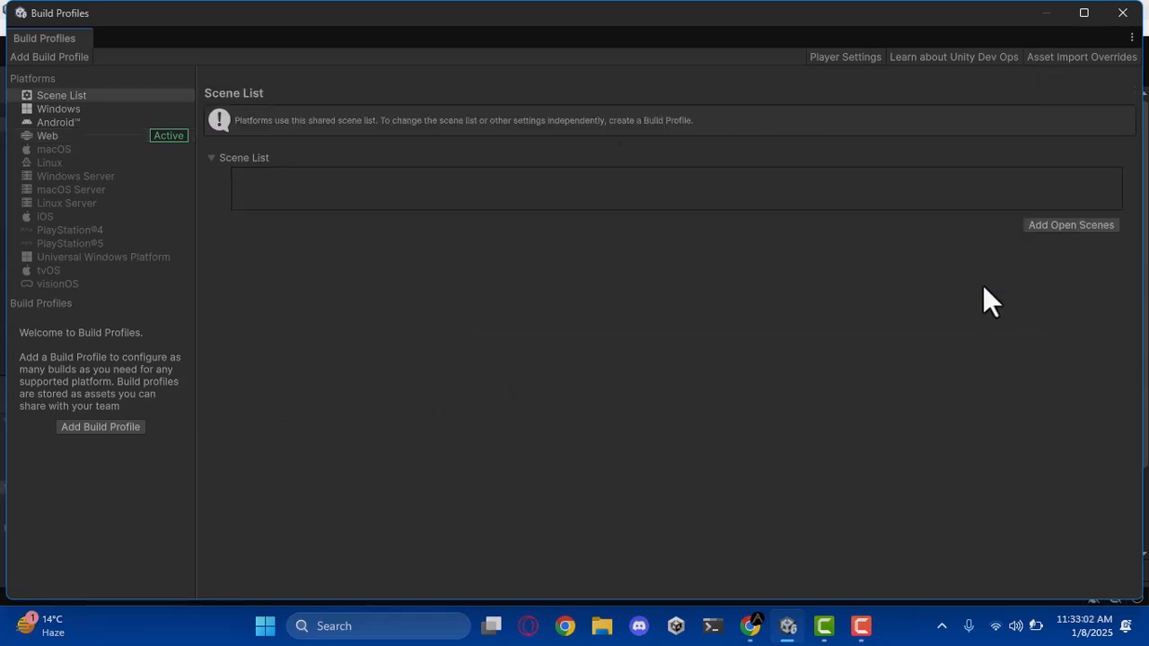
{"action": "left_click", "coordinate": [1083, 225]}
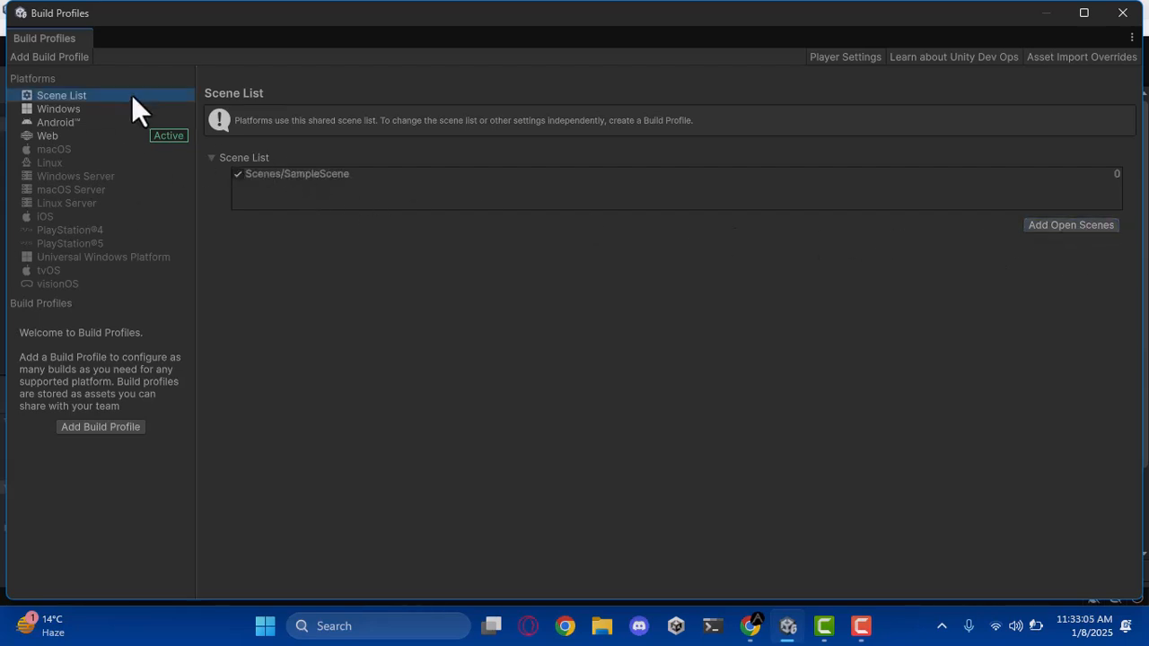
{"action": "left_click", "coordinate": [107, 122]}
{"action": "left_click", "coordinate": [90, 135]}
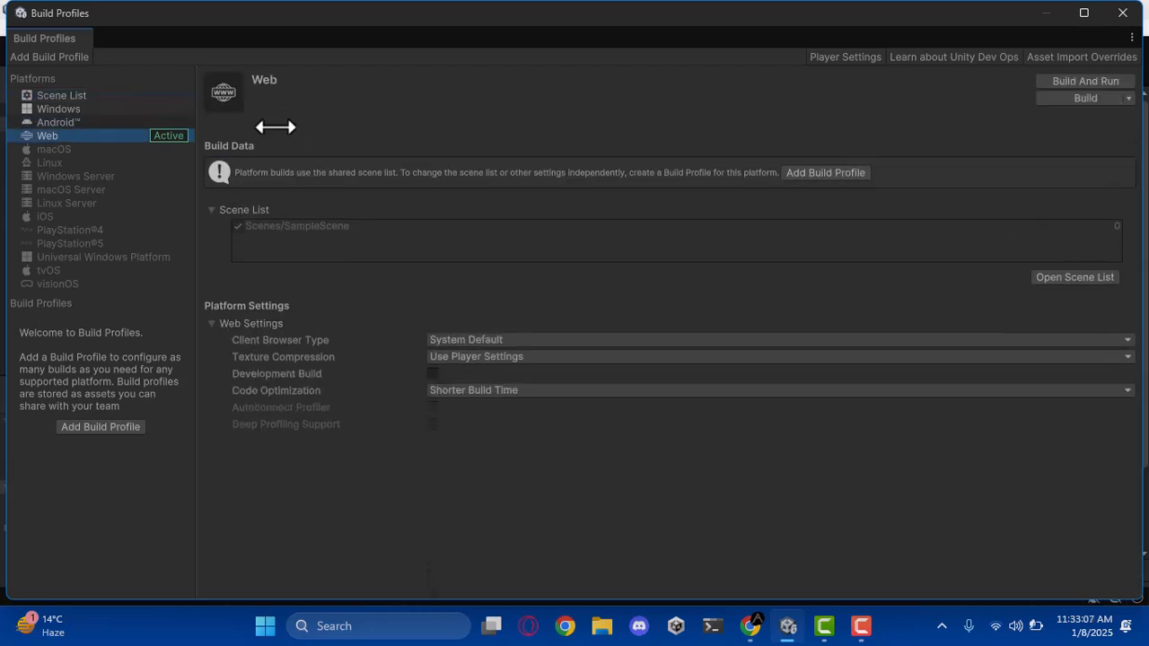
Build and run the Web platform into a new folder named Testing1 inside the project directory
{"action": "left_click", "coordinate": [1055, 86]}
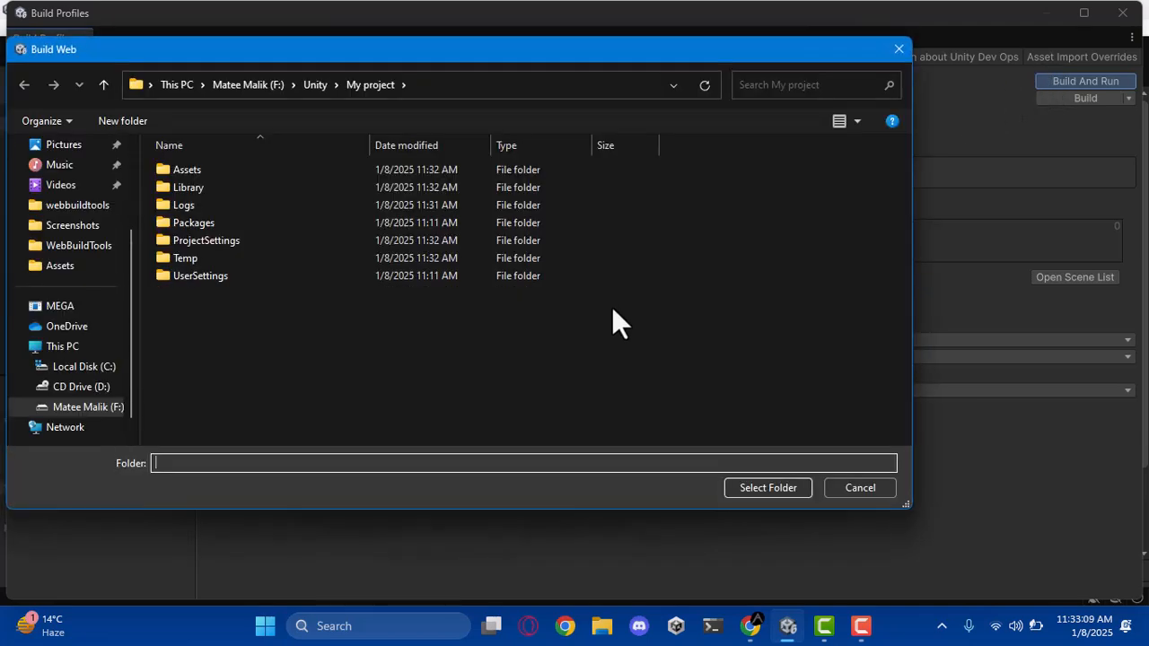
{"action": "right_click", "coordinate": [300, 327]}
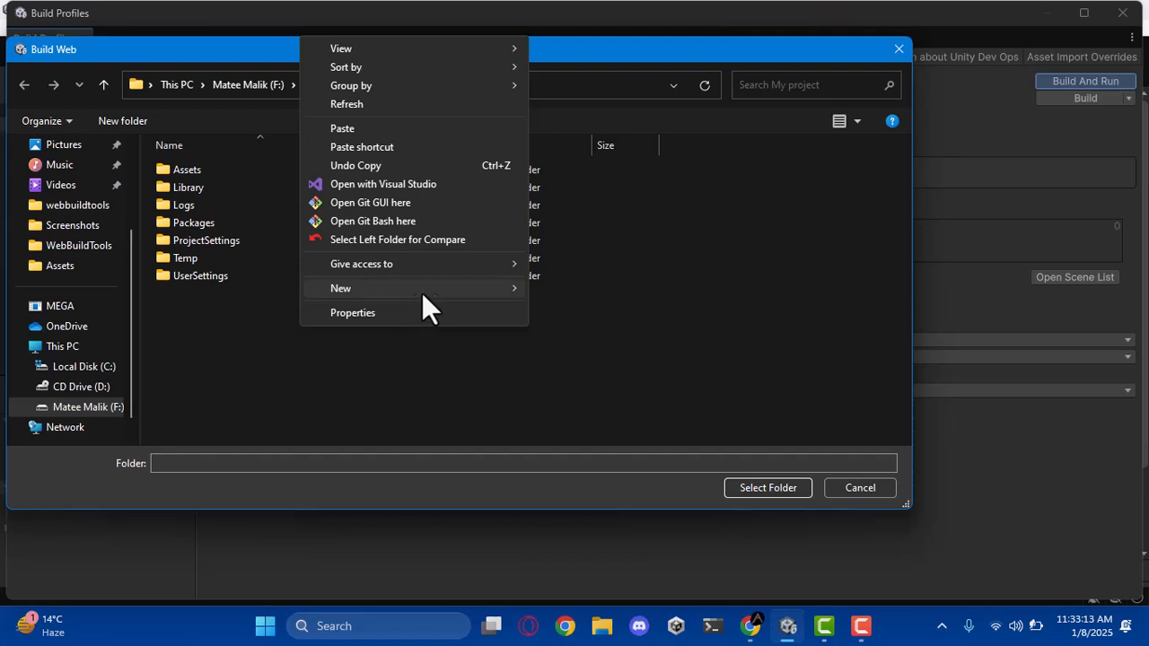
{"action": "mouse_move", "coordinate": [472, 289]}
{"action": "left_click", "coordinate": [552, 289]}
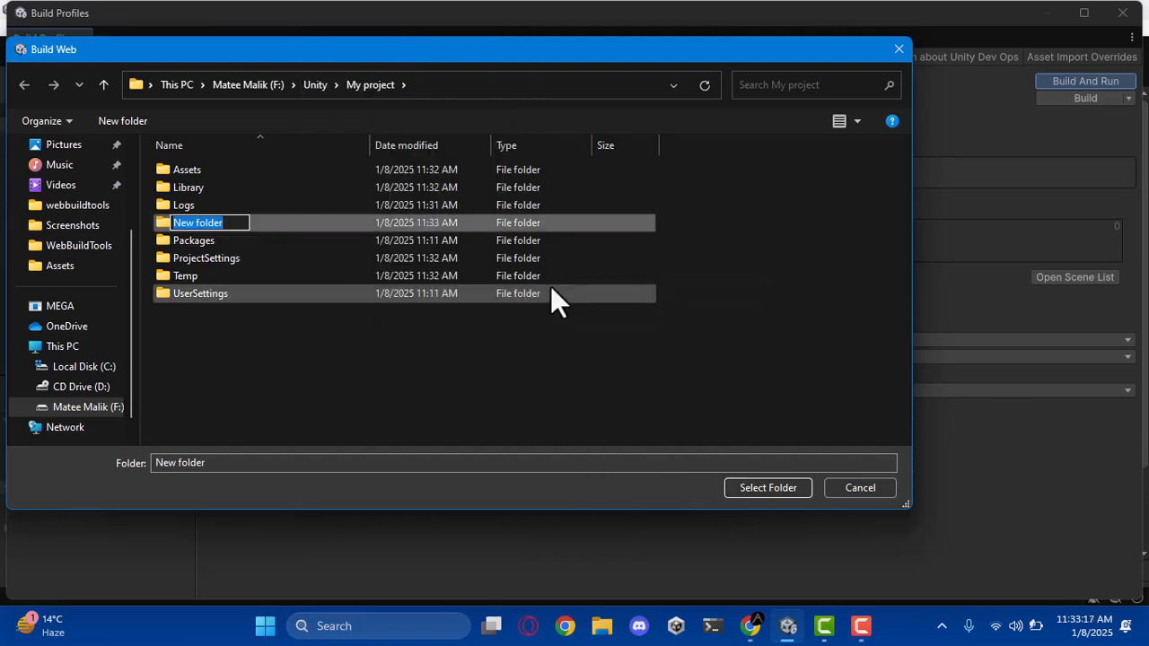
{"action": "type", "text": "Testin"}
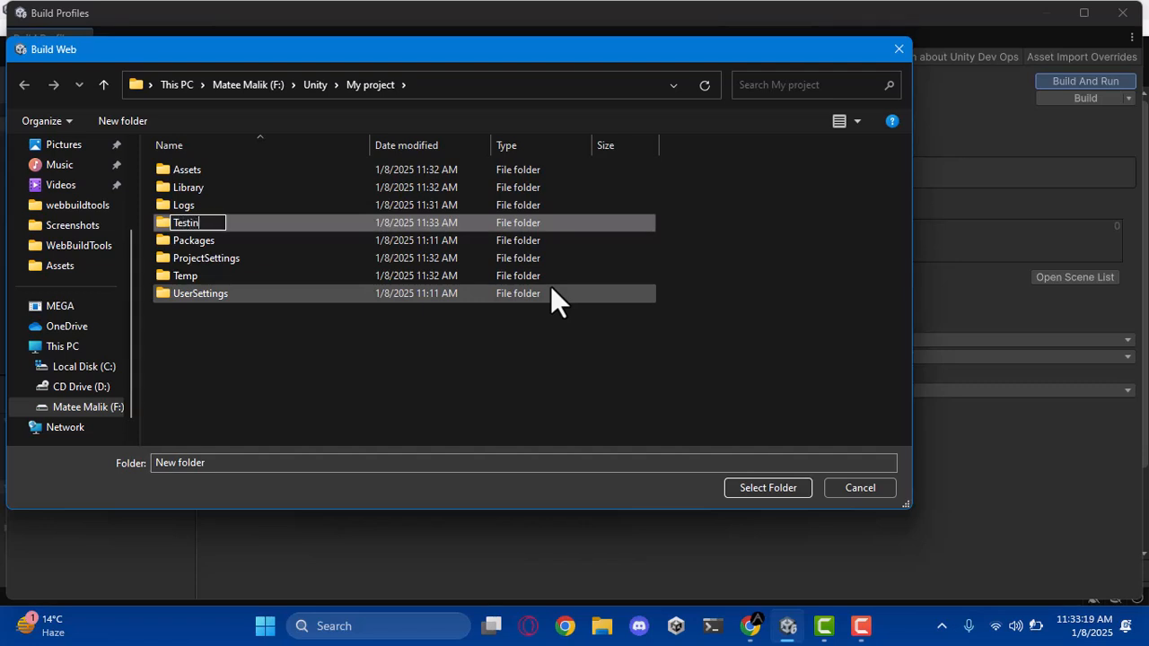
{"action": "type", "text": "g1"}
{"action": "key", "text": "Return"}
{"action": "key", "text": "Return"}
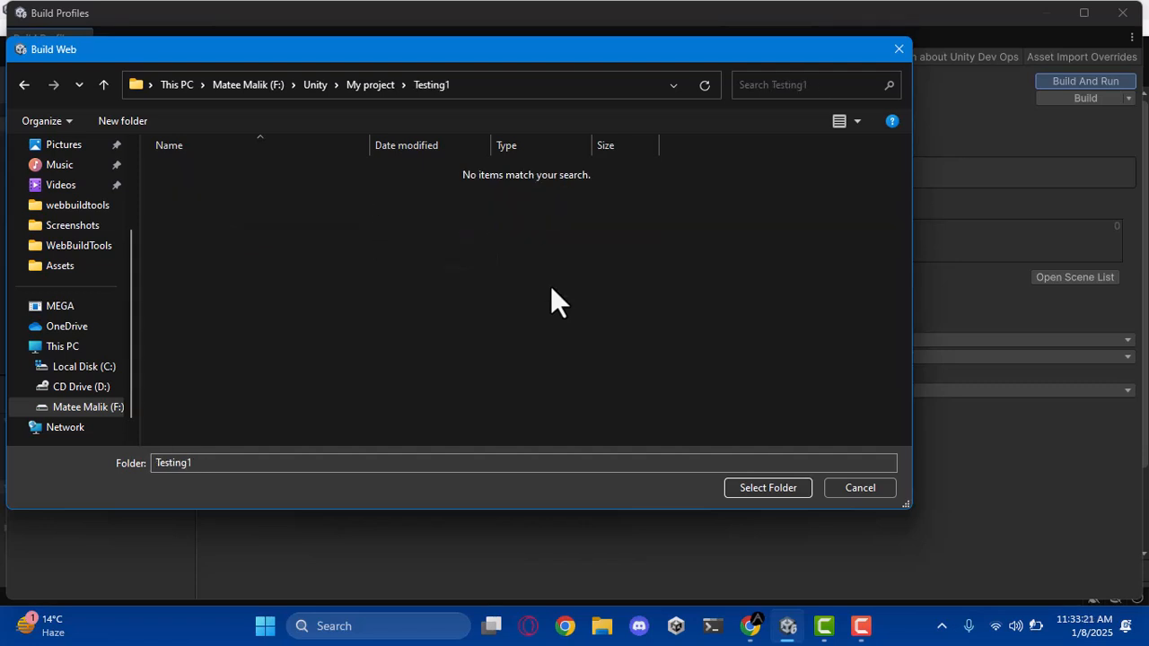
{"action": "left_click", "coordinate": [766, 488]}
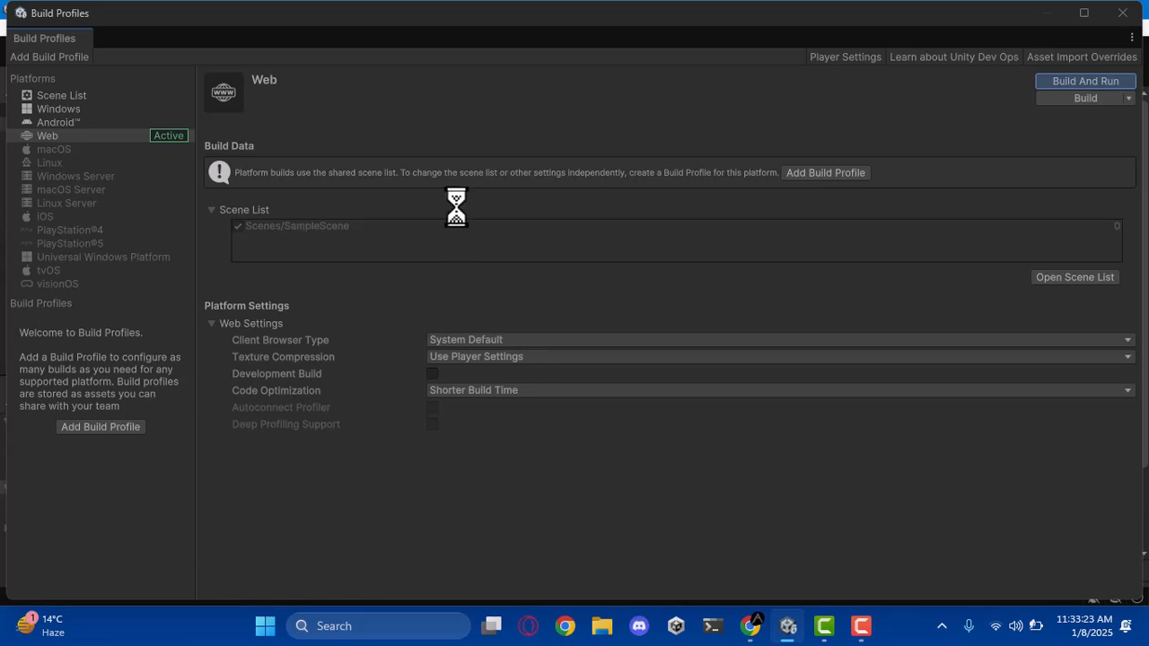
Examine the company name and loading bar on the web build's loading screen in the browser
{"action": "left_click", "coordinate": [564, 351]}
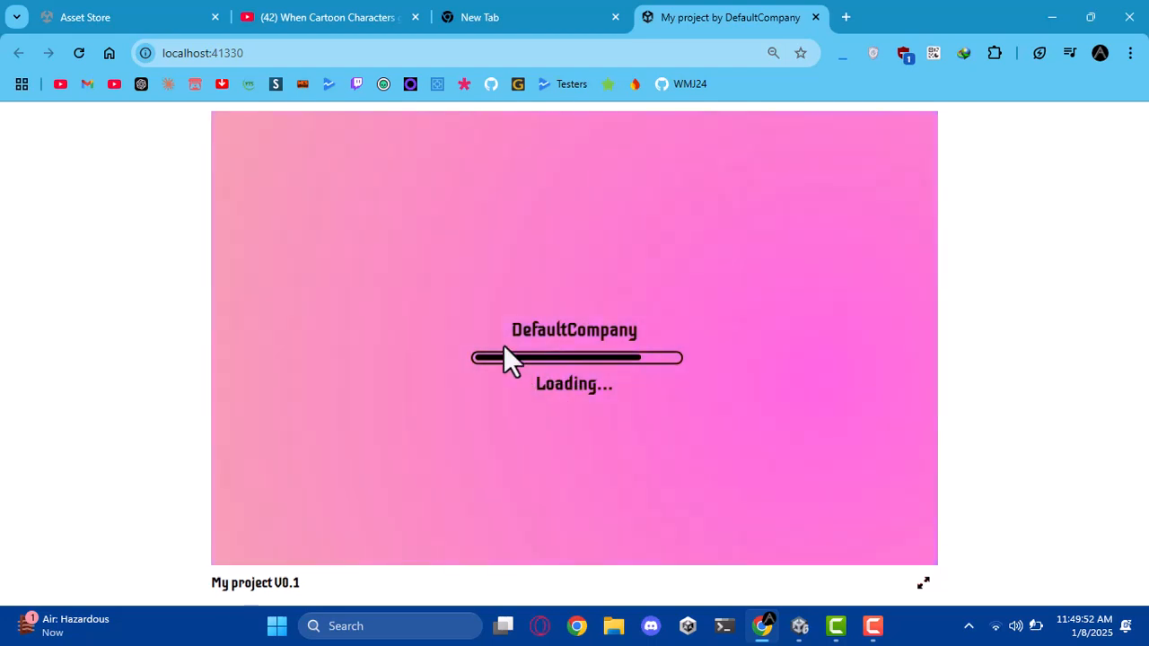
{"action": "left_click_drag", "start_coordinate": [551, 347], "coordinate": [612, 376]}
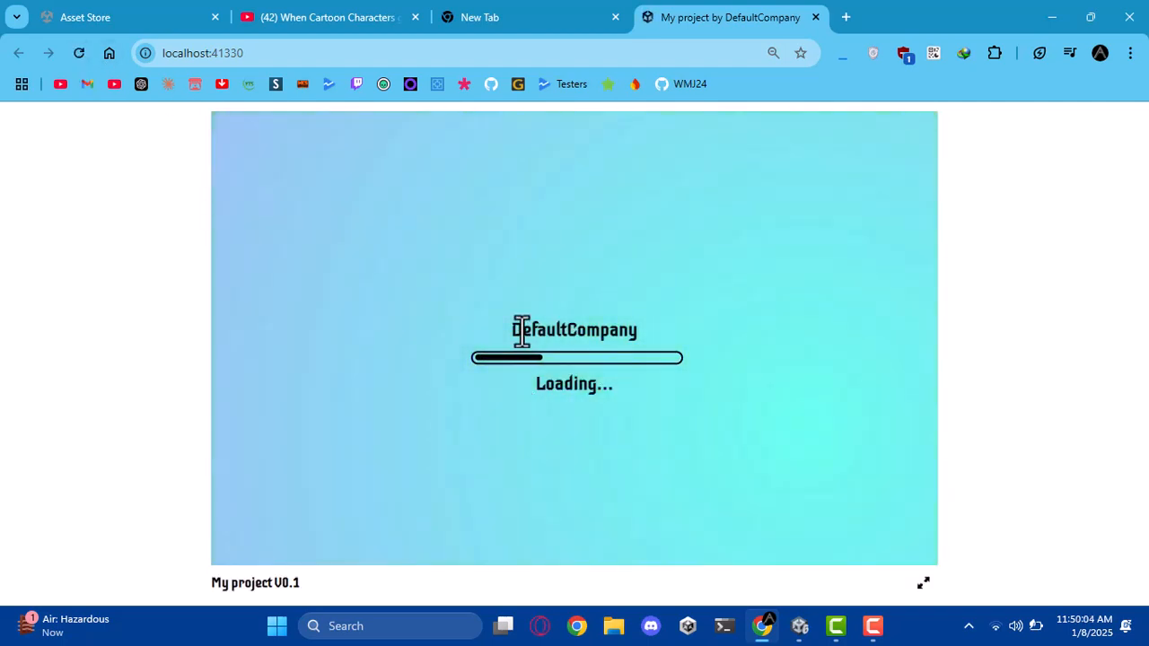
{"action": "double_click", "coordinate": [522, 332]}
{"action": "left_click_drag", "start_coordinate": [638, 403], "coordinate": [567, 330]}
{"action": "left_click", "coordinate": [560, 332]}
Return to the Unity editor, move the Build Profiles window aside and widen the Player settings area
{"action": "left_click", "coordinate": [800, 626]}
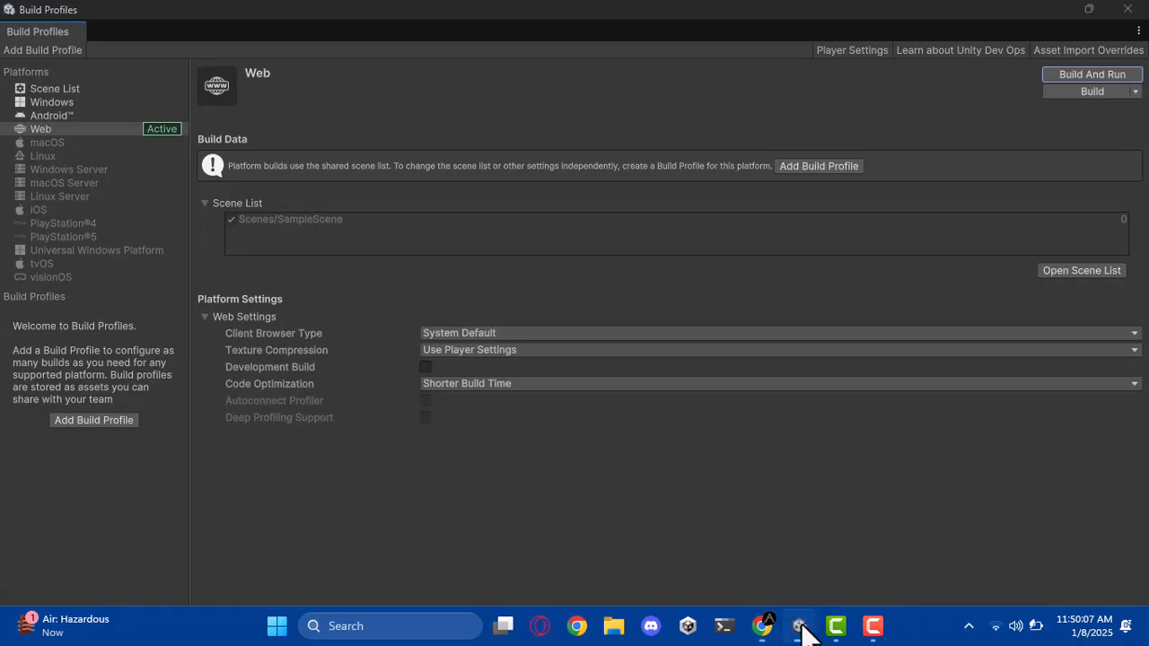
{"action": "left_click_drag", "start_coordinate": [1024, 12], "coordinate": [476, 325]}
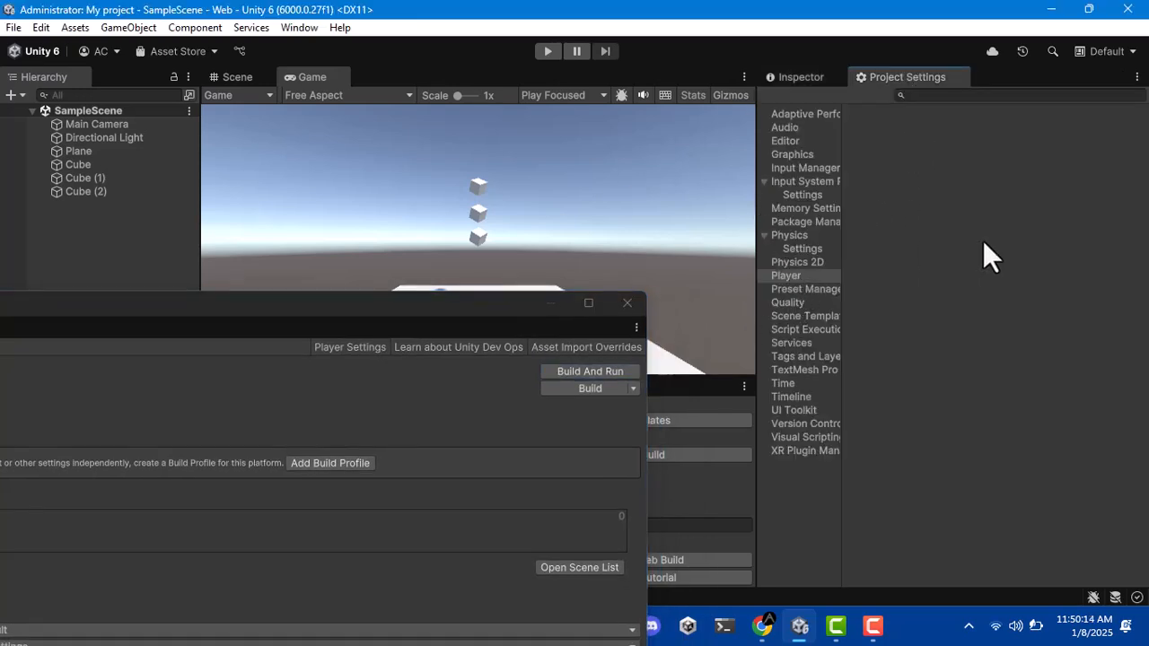
{"action": "left_click_drag", "start_coordinate": [755, 186], "coordinate": [485, 186]}
{"action": "left_click_drag", "start_coordinate": [527, 304], "coordinate": [1006, 568]}
{"action": "scroll", "coordinate": [949, 210], "scroll_direction": "up", "scroll_amount": 3}
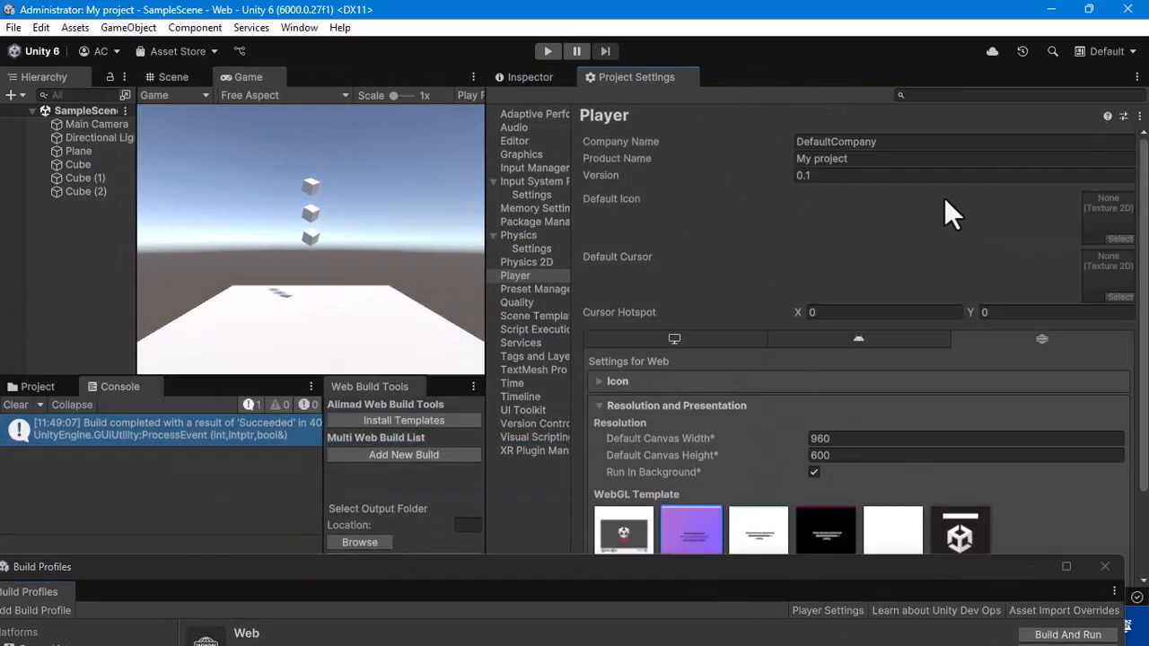
Set the company name to Alimad and the product name to Cubes in the Player settings
{"action": "left_click", "coordinate": [856, 143]}
{"action": "type", "text": "A"}
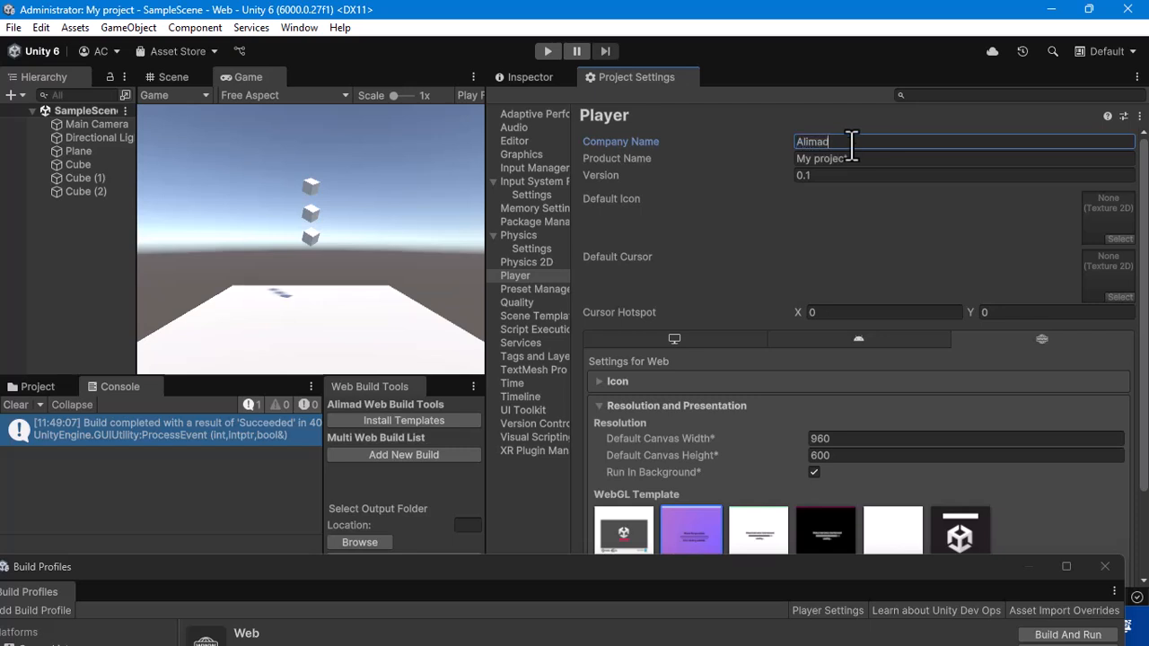
{"action": "left_click", "coordinate": [854, 157]}
{"action": "type", "text": "Cubes"}
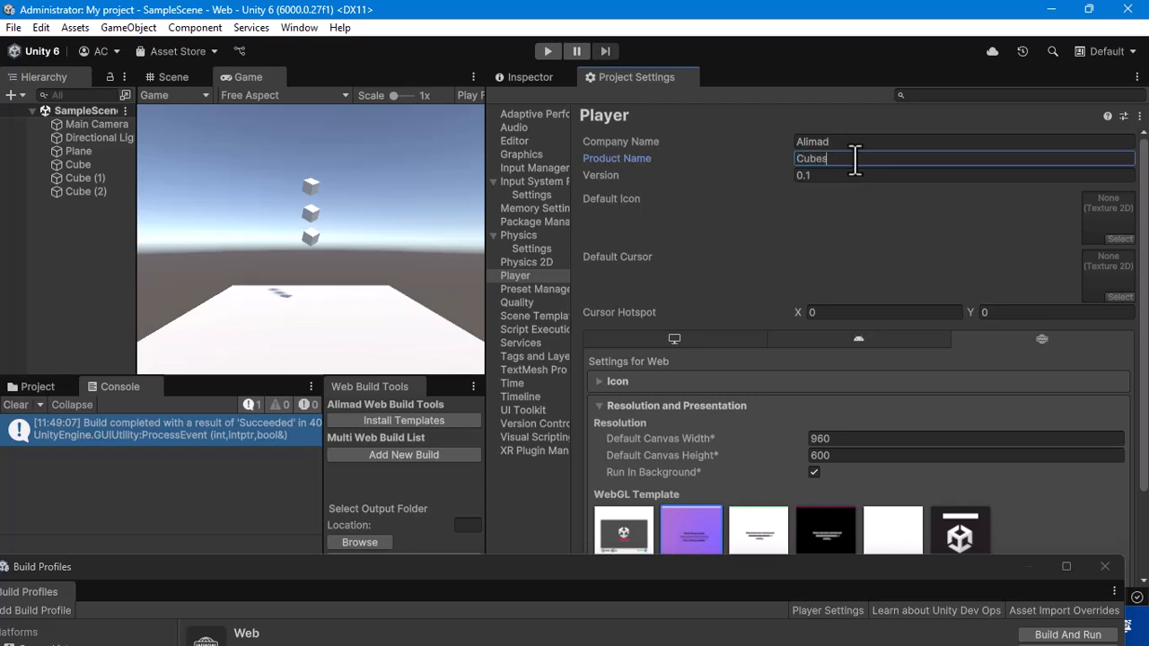
{"action": "left_click", "coordinate": [164, 233]}
Show the project assets, narrow the Project Settings area and close the Build Profiles window
{"action": "left_click", "coordinate": [56, 388]}
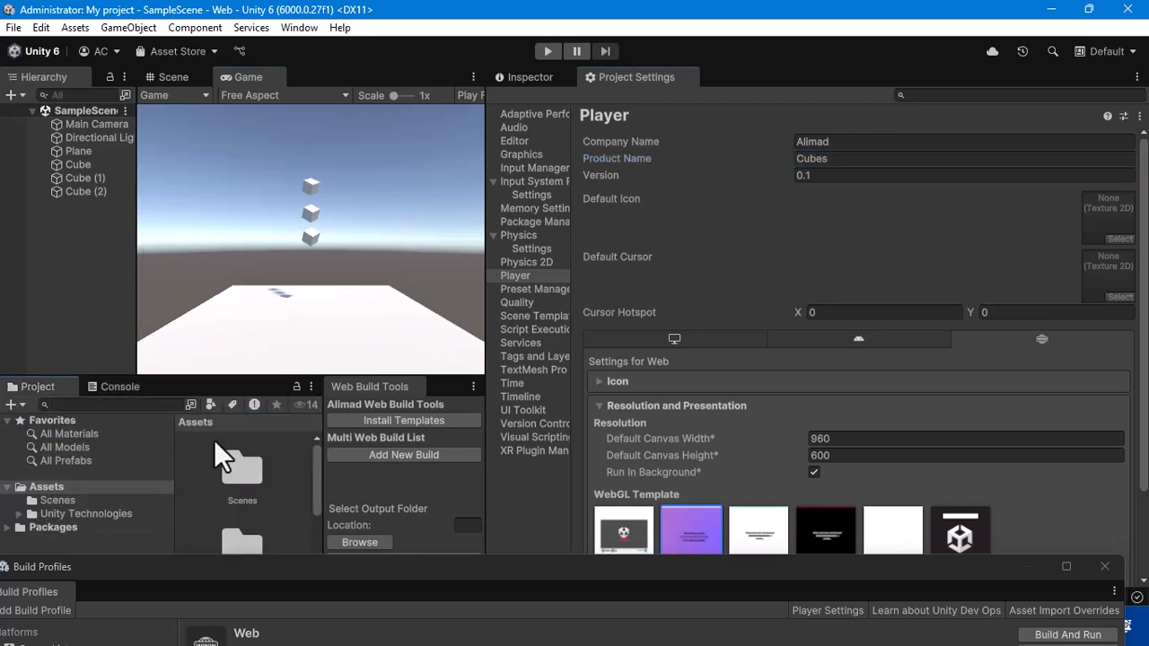
{"action": "left_click_drag", "start_coordinate": [322, 444], "coordinate": [342, 443]}
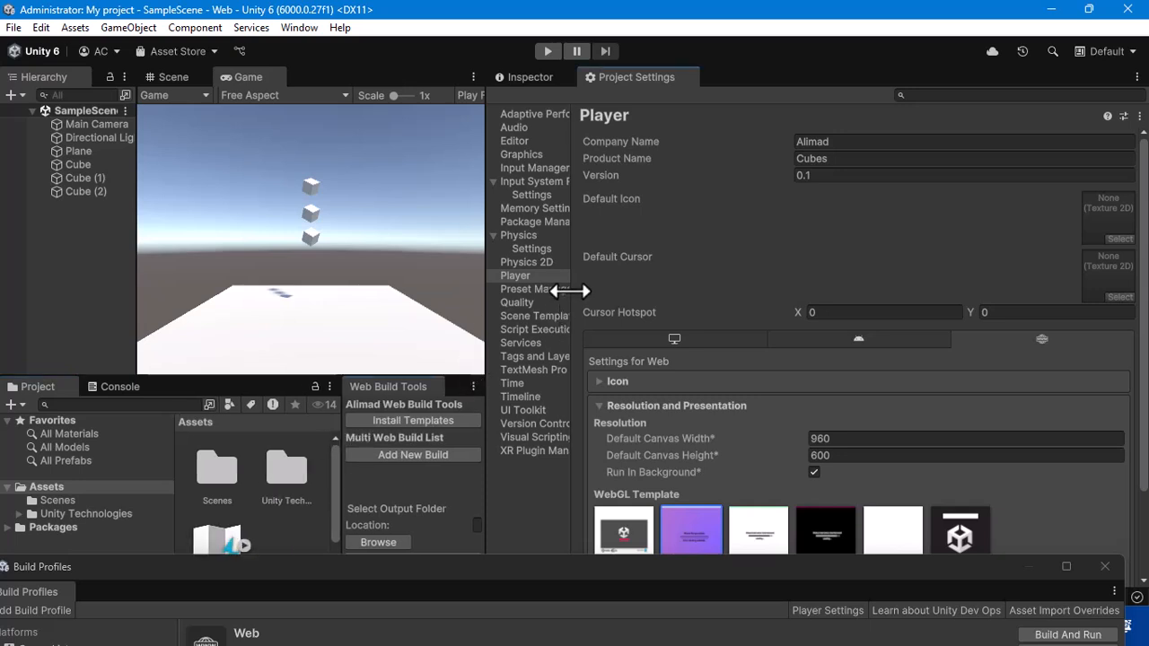
{"action": "left_click_drag", "start_coordinate": [487, 270], "coordinate": [894, 279]}
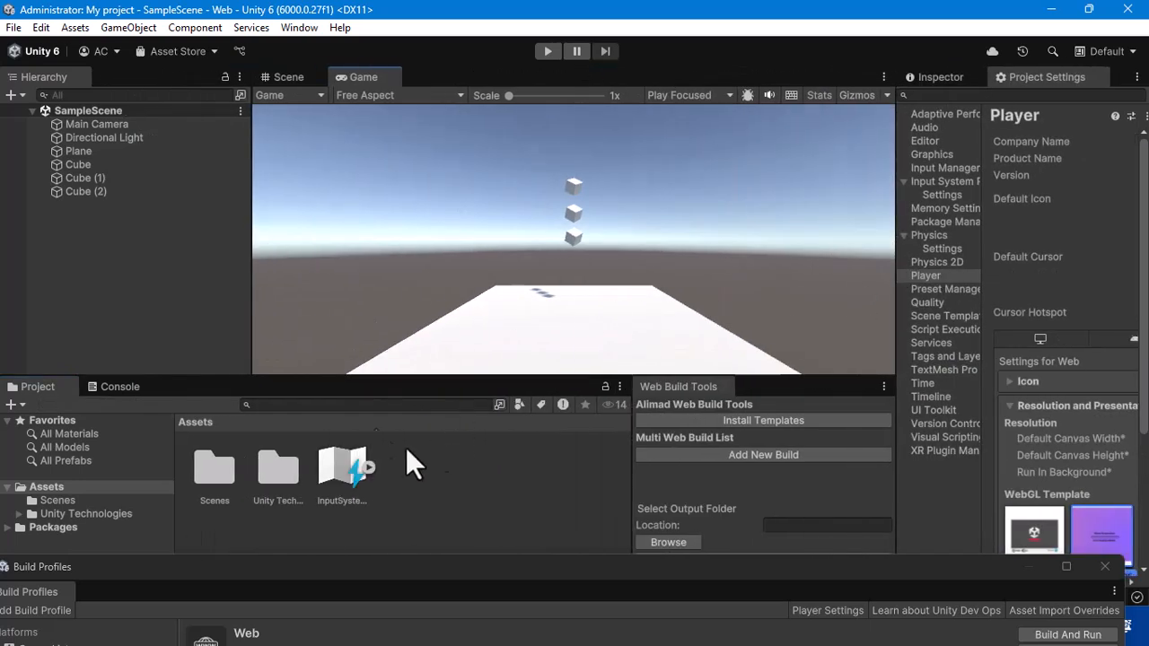
{"action": "left_click_drag", "start_coordinate": [351, 562], "coordinate": [650, 407]}
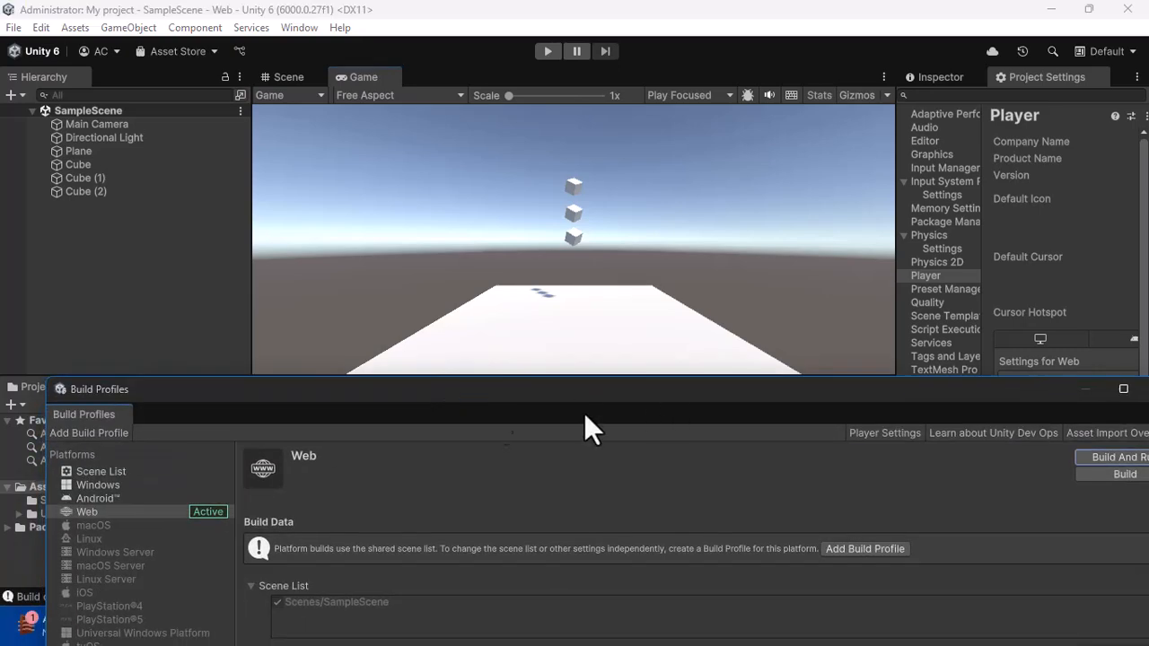
{"action": "left_click", "coordinate": [1122, 390]}
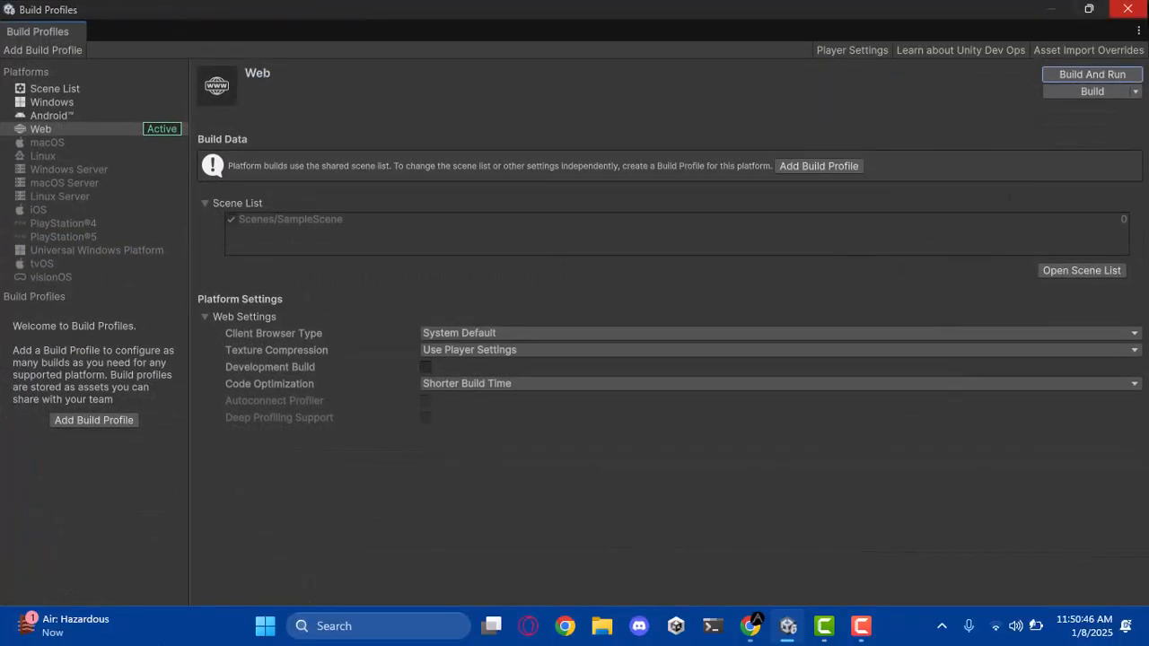
{"action": "left_click", "coordinate": [1129, 9]}
Create a red material in the Assets folder and apply it to the three cubes
{"action": "right_click", "coordinate": [402, 477]}
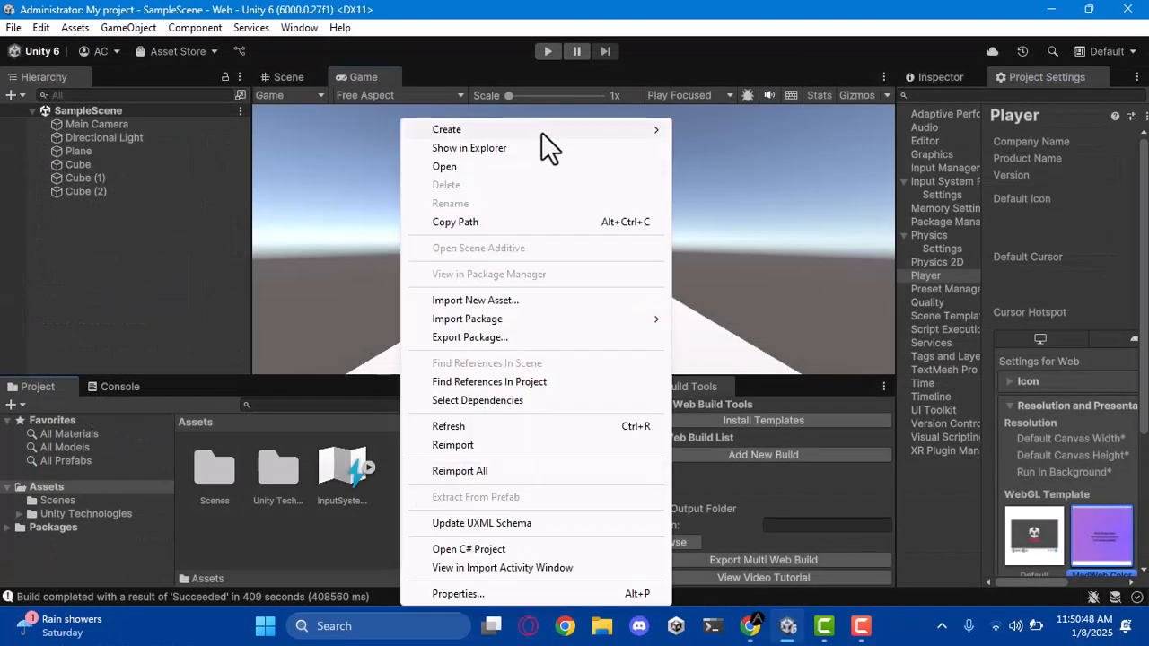
{"action": "mouse_move", "coordinate": [580, 131]}
{"action": "left_click", "coordinate": [717, 147]}
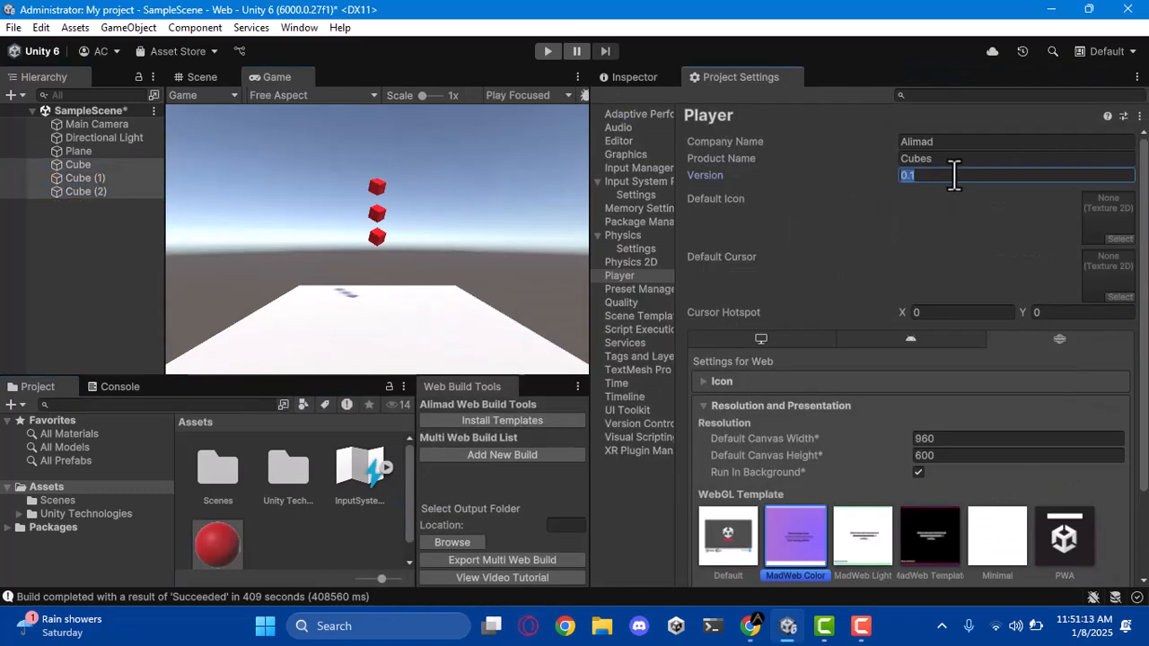
Set the version to 0.4 and choose MadWeb Template as the WebGL template
{"action": "scroll", "coordinate": [968, 283], "scroll_direction": "down", "scroll_amount": 3}
{"action": "left_click", "coordinate": [930, 424]}
Build and run the Web platform into a new project folder named testing 2
{"action": "left_click", "coordinate": [13, 27]}
{"action": "left_click", "coordinate": [93, 236]}
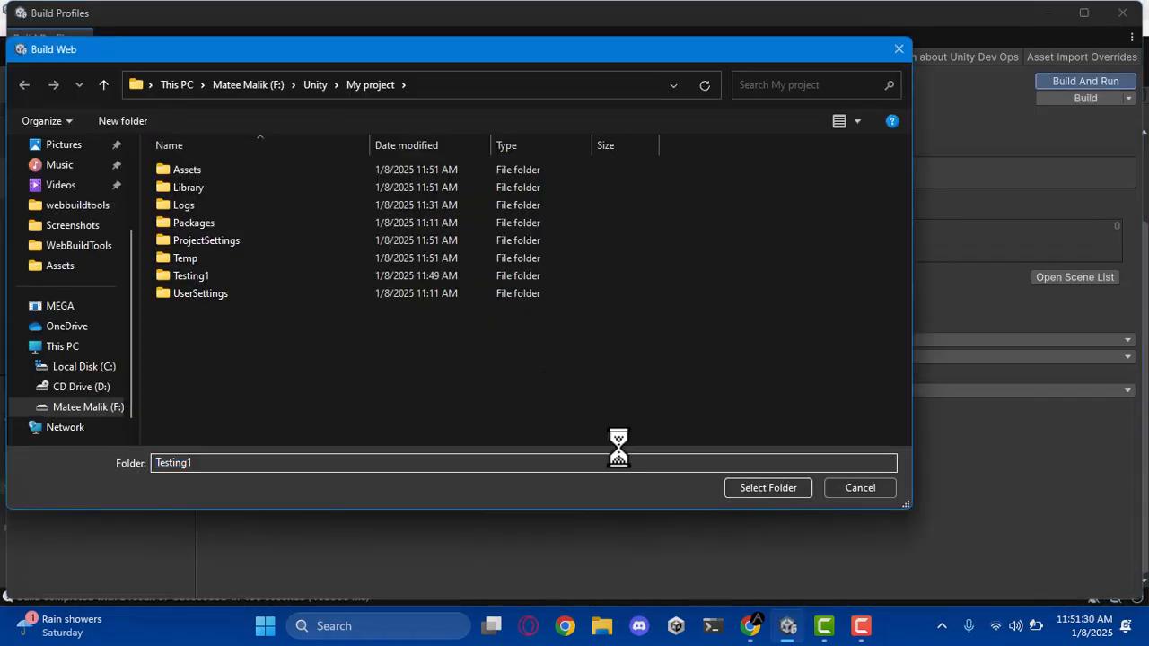
{"action": "key", "text": "ctrl+shift+n"}
{"action": "type", "text": "web"}
{"action": "key", "text": "Return"}
{"action": "key", "text": "Return"}
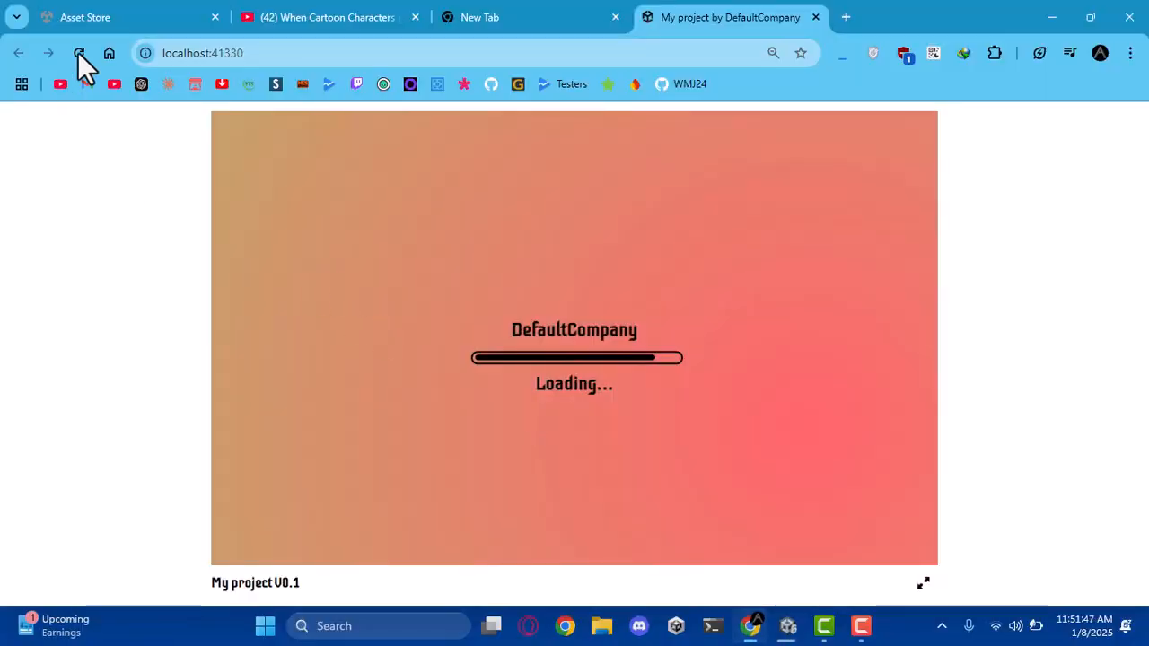
Reload the old localhost page, and check the new build's title, version label and falling cubes in the browser
{"action": "left_click", "coordinate": [79, 53]}
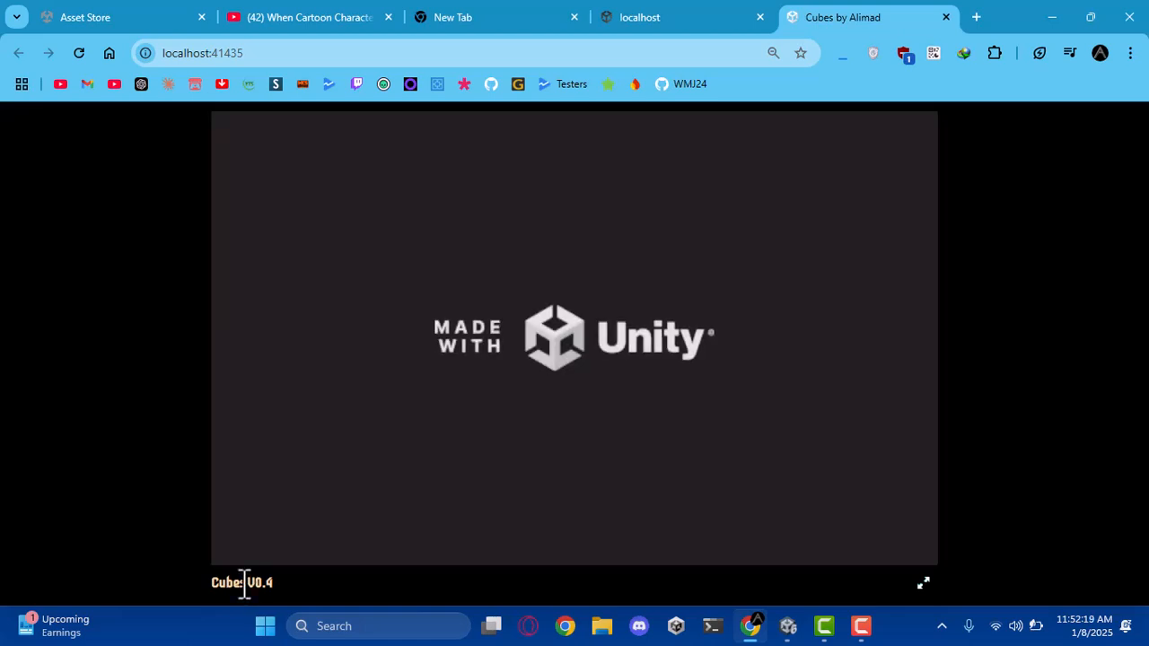
{"action": "left_click_drag", "start_coordinate": [244, 584], "coordinate": [305, 575]}
{"action": "left_click", "coordinate": [267, 583]}
{"action": "left_click", "coordinate": [525, 469]}
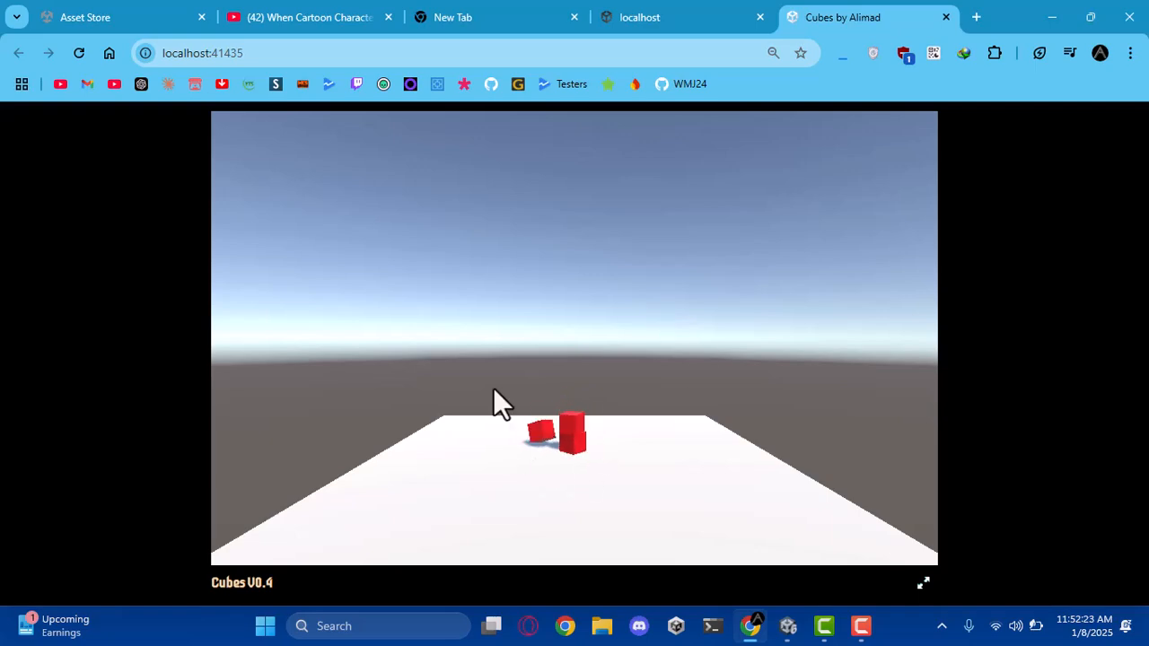
Close both localhost pages, minimise the browser and close the Build Profiles window
{"action": "left_click", "coordinate": [946, 17]}
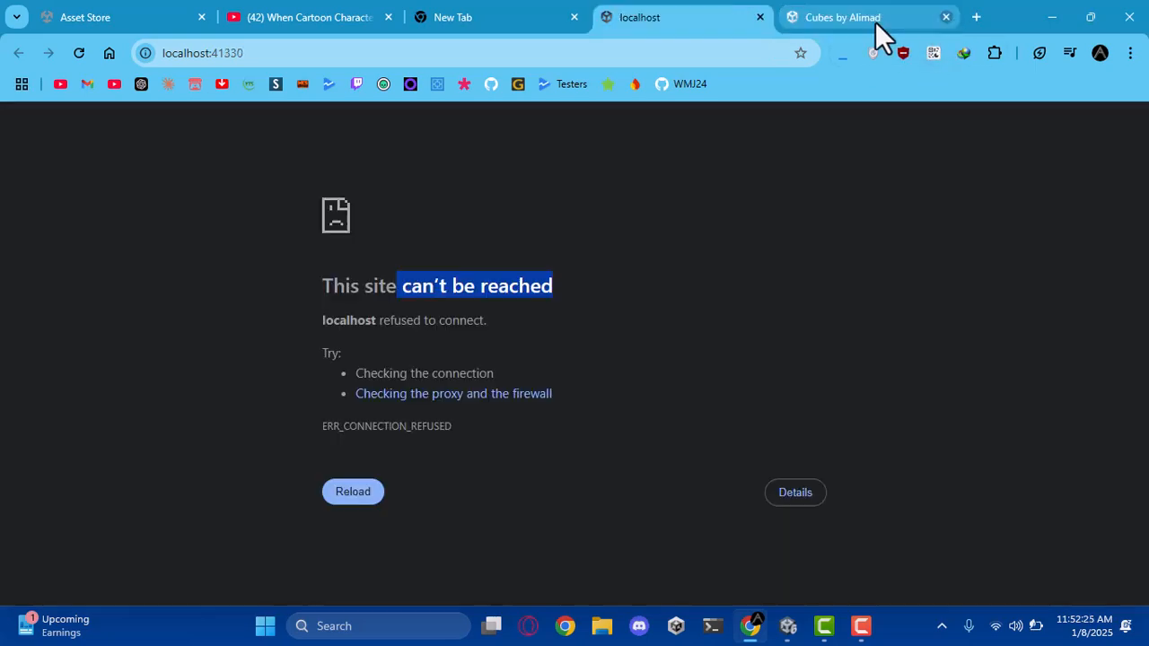
{"action": "left_click", "coordinate": [818, 17]}
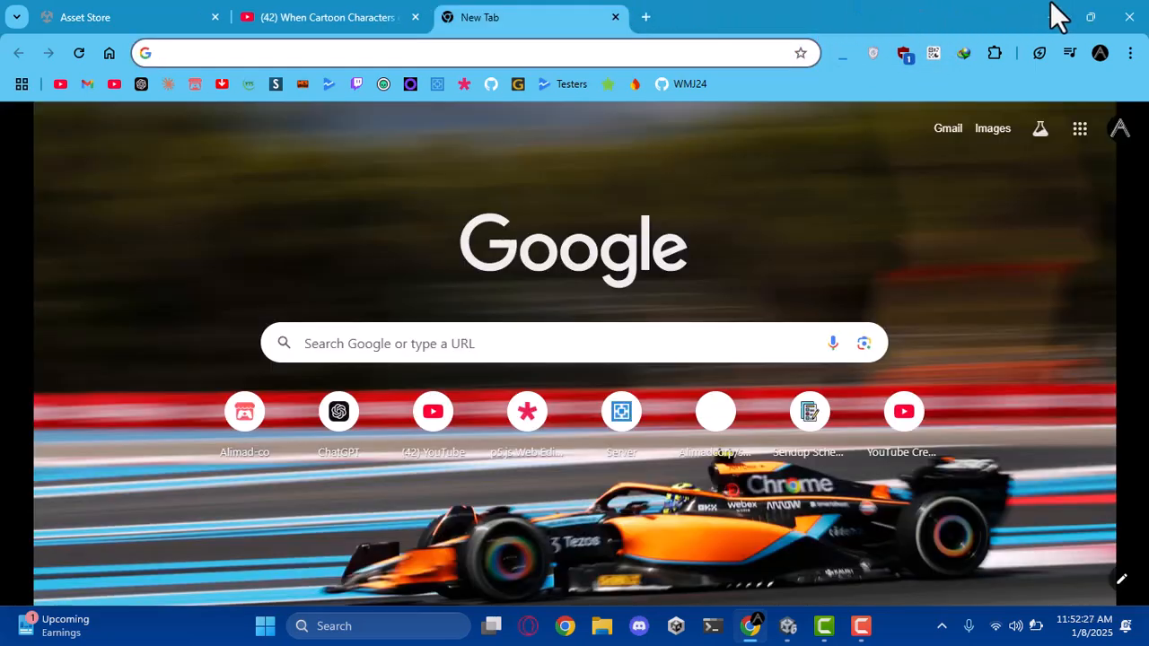
{"action": "left_click", "coordinate": [1050, 16]}
{"action": "left_click", "coordinate": [1124, 12]}
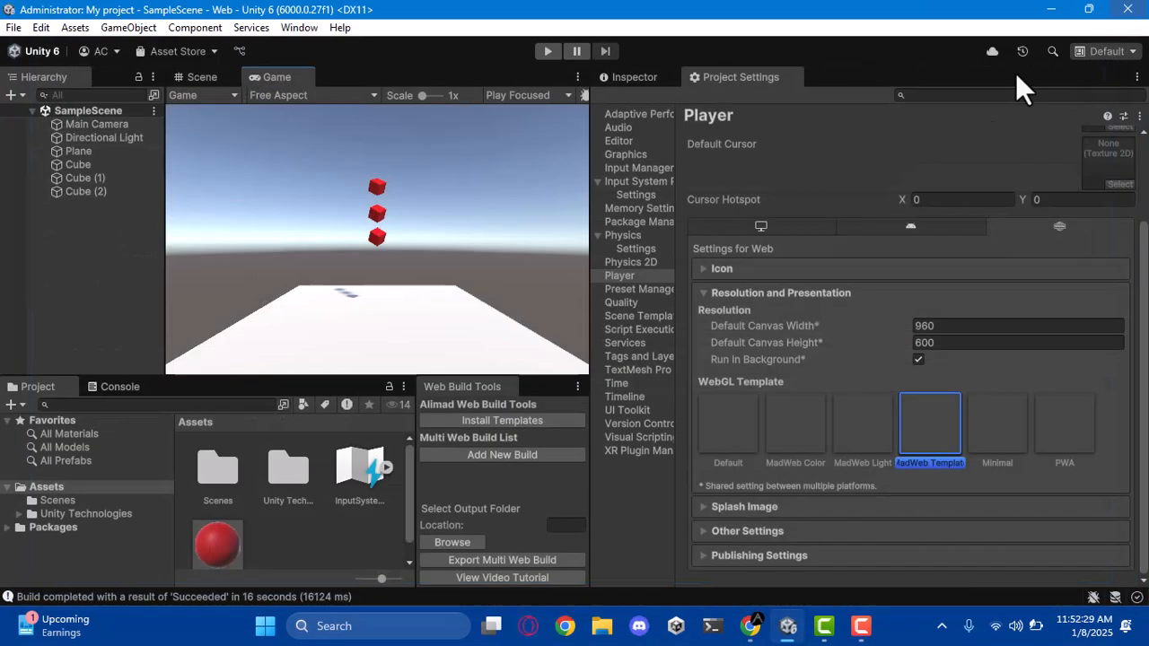
Show the Inspector and a wider Scene view, and bring the stack of red cubes into view
{"action": "scroll", "coordinate": [867, 306], "scroll_direction": "up", "scroll_amount": 3}
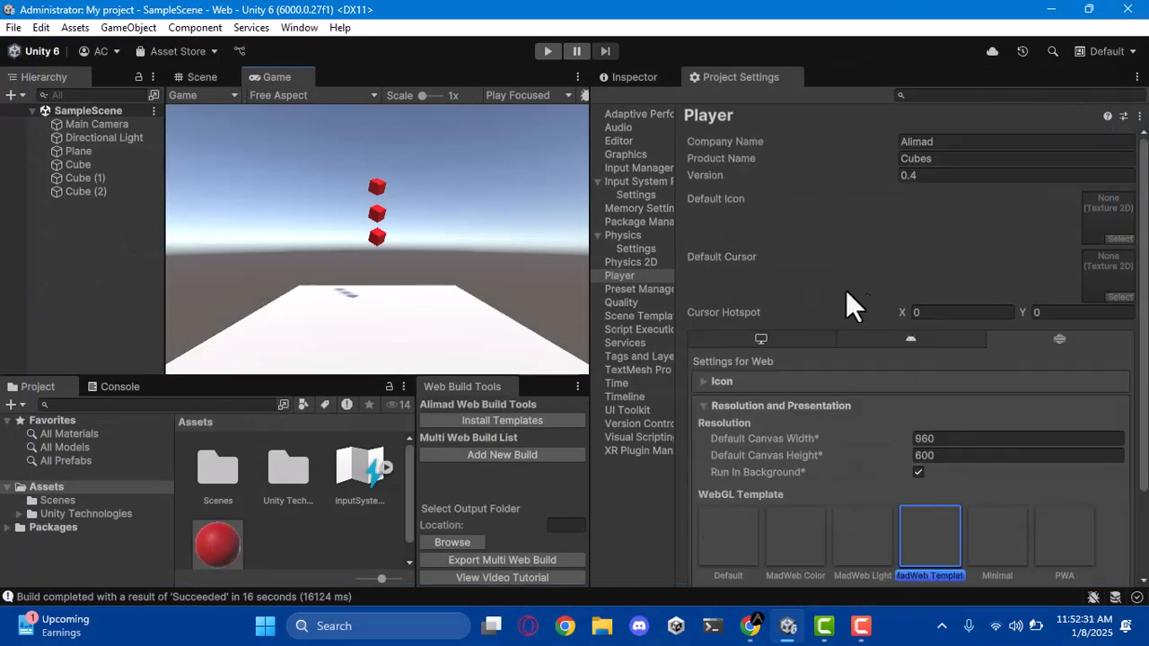
{"action": "left_click", "coordinate": [652, 81]}
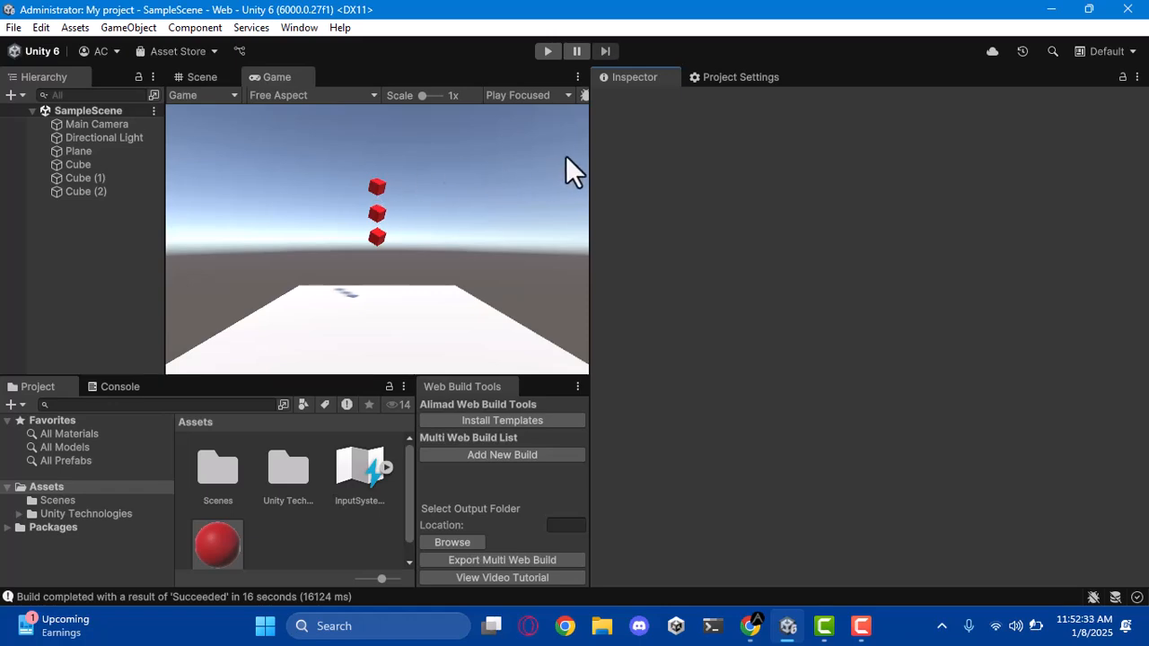
{"action": "left_click_drag", "start_coordinate": [591, 143], "coordinate": [893, 141]}
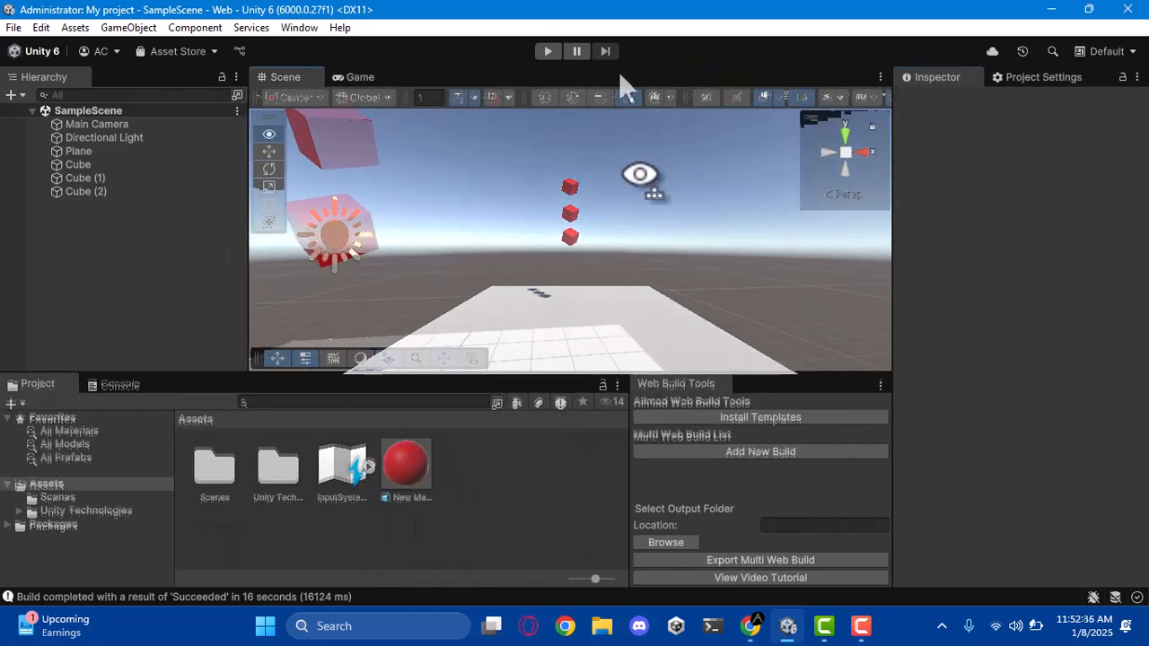
{"action": "right_click_drag", "start_coordinate": [641, 175], "coordinate": [547, 146]}
{"action": "right_click_drag", "start_coordinate": [449, 185], "coordinate": [418, 225]}
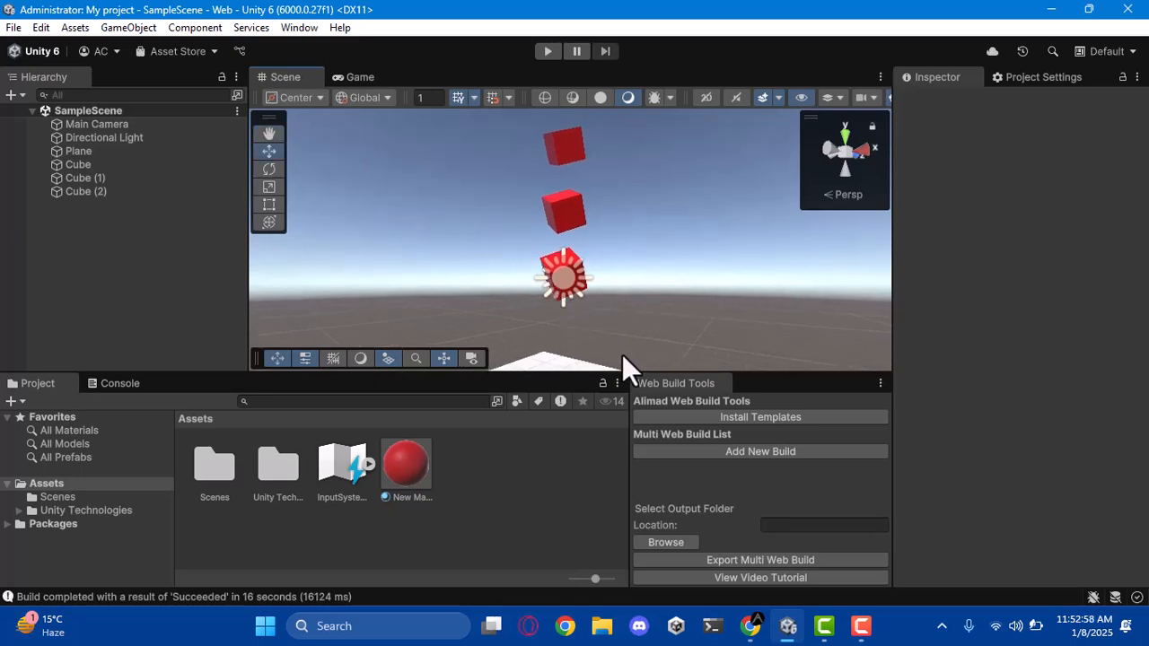
Enlarge the Web Build Tools area and add a build using the Testing1 folder, named Jam Version
{"action": "left_click_drag", "start_coordinate": [636, 370], "coordinate": [637, 270]}
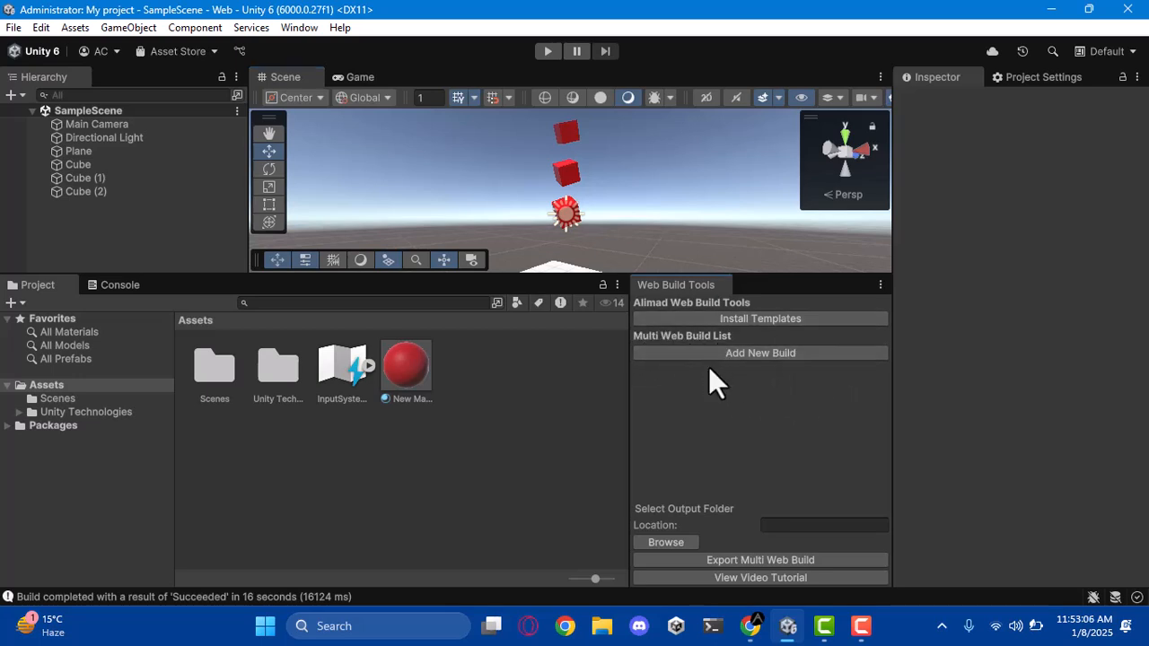
{"action": "left_click", "coordinate": [730, 356]}
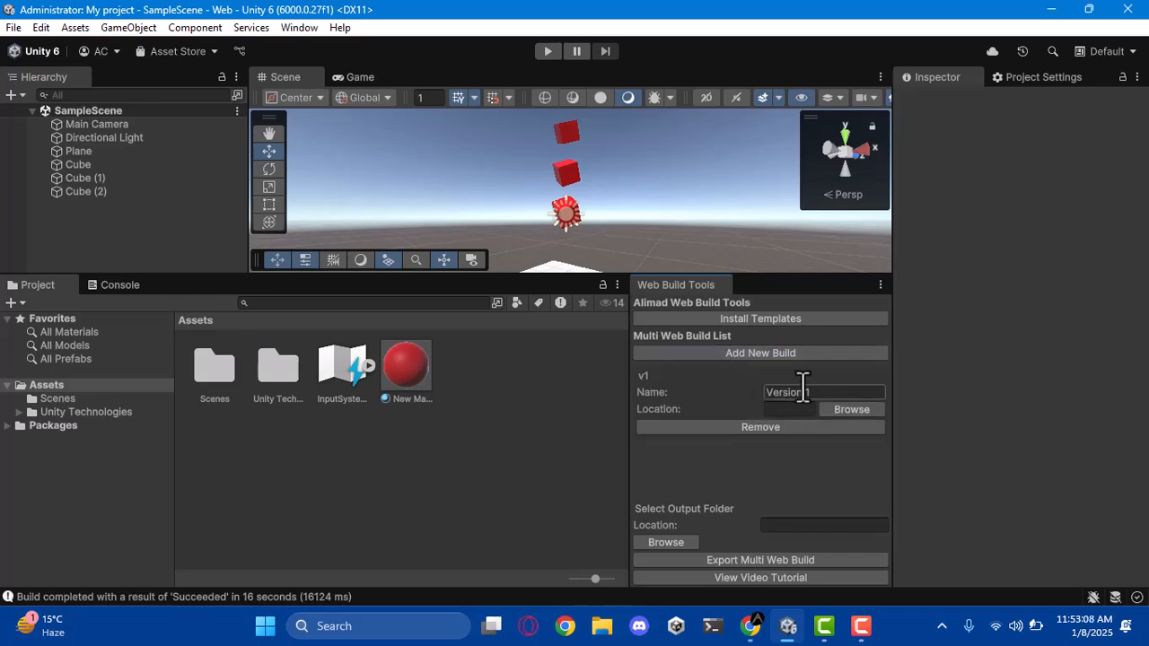
{"action": "left_click", "coordinate": [842, 407]}
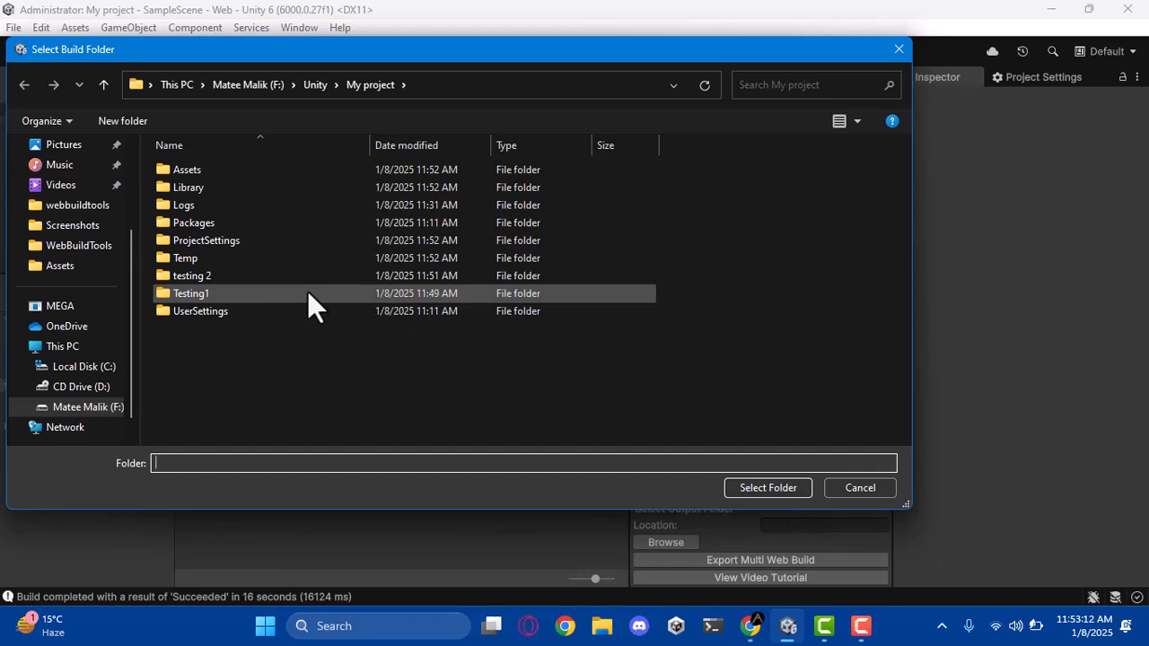
{"action": "left_click", "coordinate": [308, 292]}
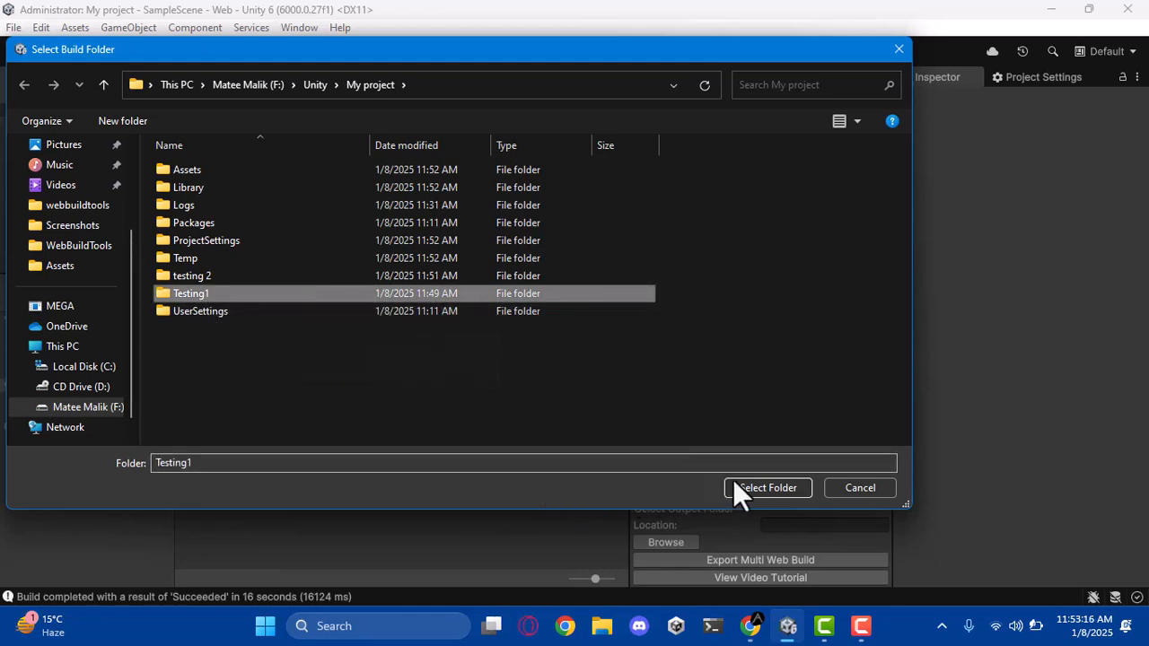
{"action": "left_click", "coordinate": [780, 485]}
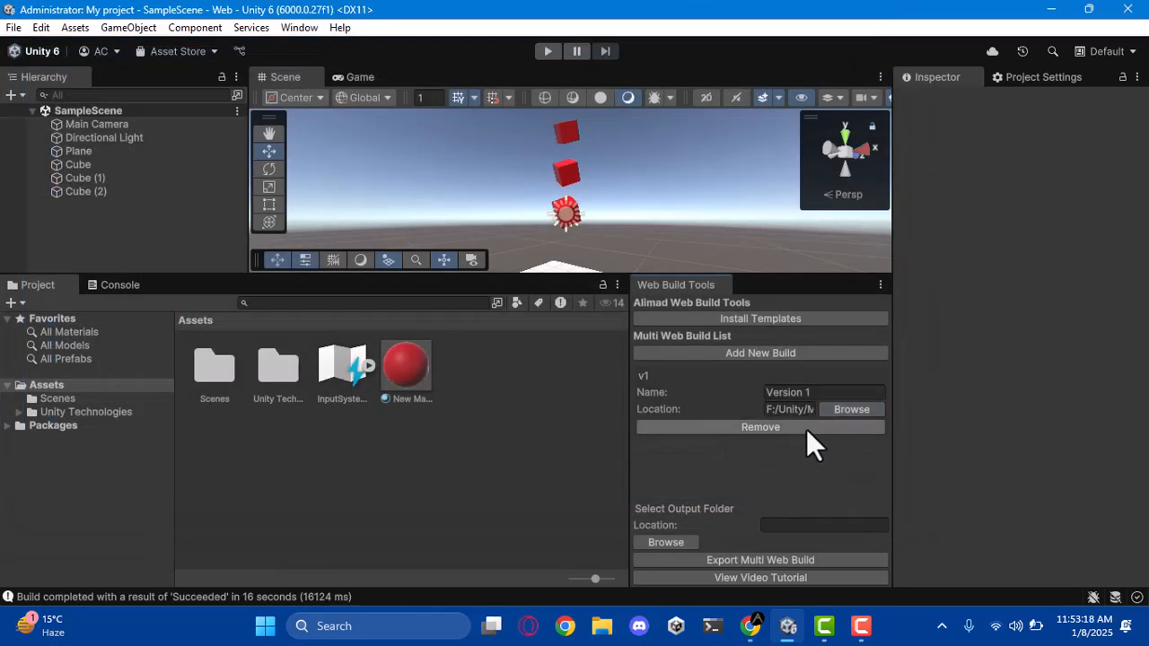
{"action": "left_click", "coordinate": [804, 392]}
{"action": "type", "text": "Jam Version"}
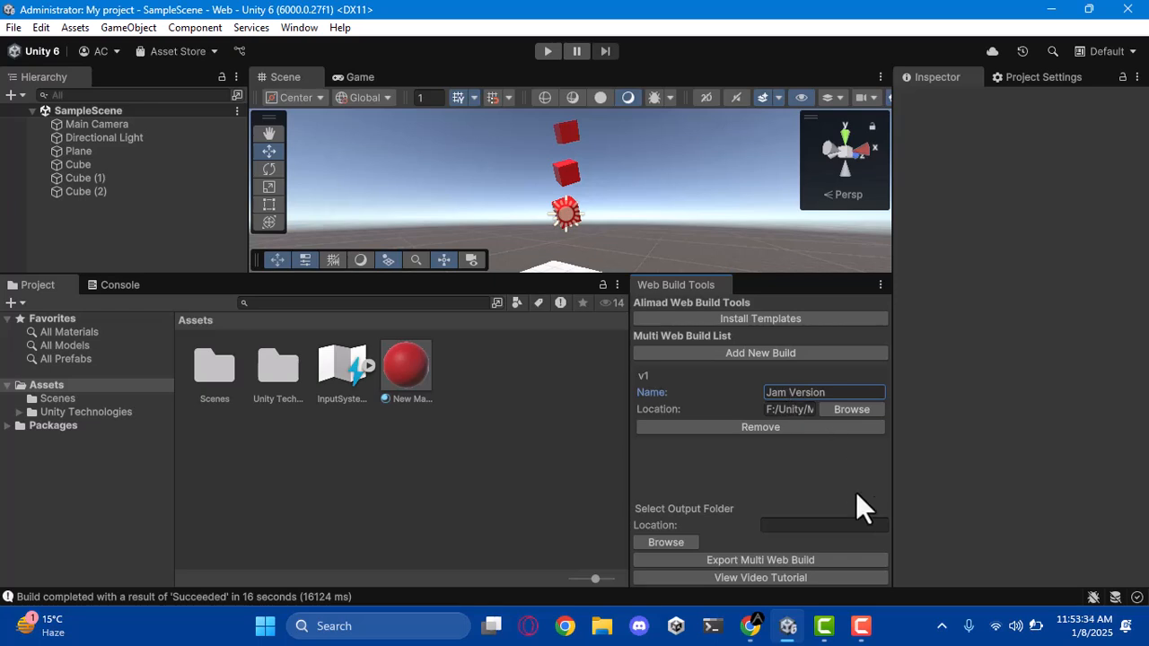
Add a second build to the multi web build list, named Latest Version and using the testing 2 folder
{"action": "left_click", "coordinate": [710, 356]}
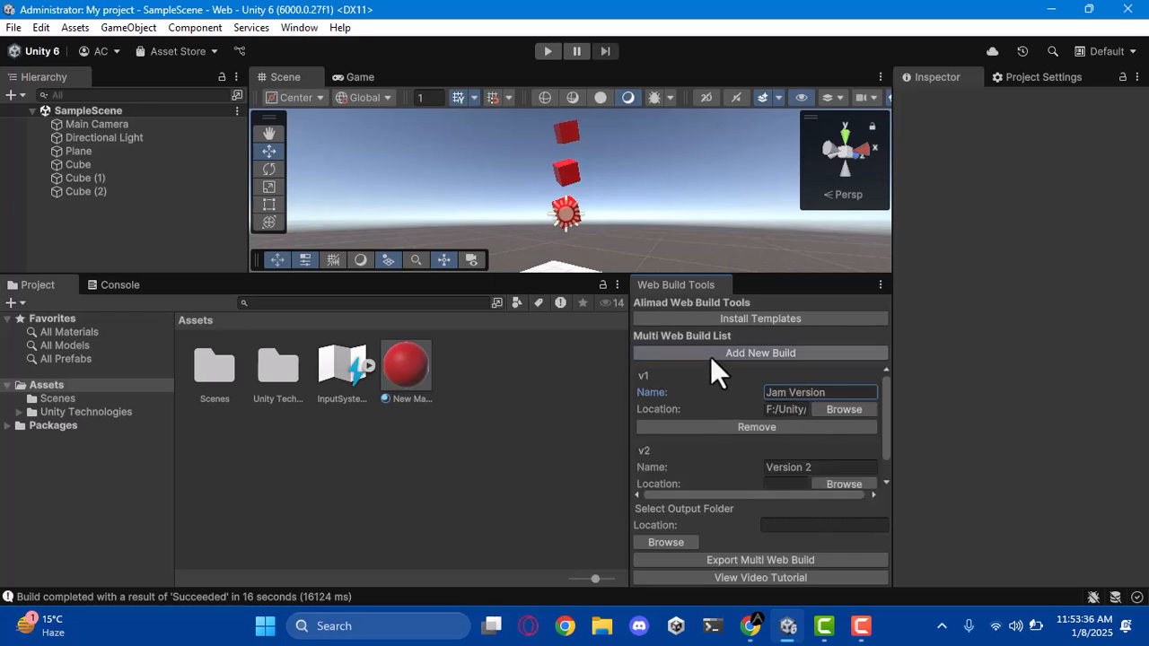
{"action": "scroll", "coordinate": [759, 449], "scroll_direction": "down", "scroll_amount": 1}
{"action": "left_click", "coordinate": [798, 440]}
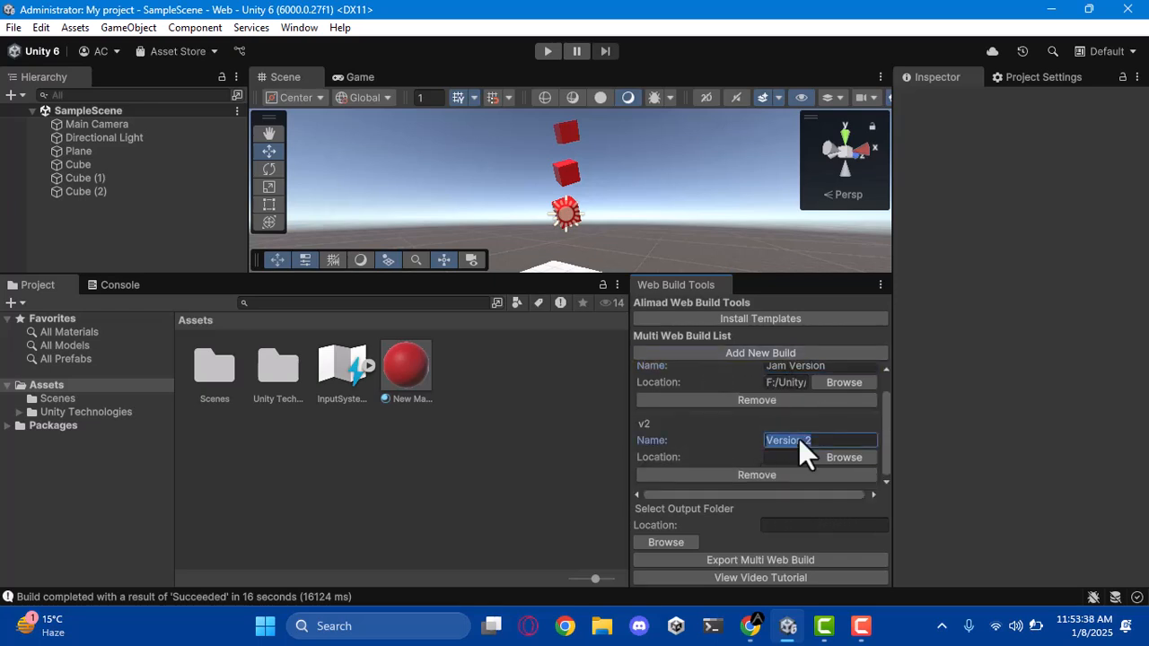
{"action": "type", "text": "Latest Version"}
{"action": "left_click", "coordinate": [830, 458]}
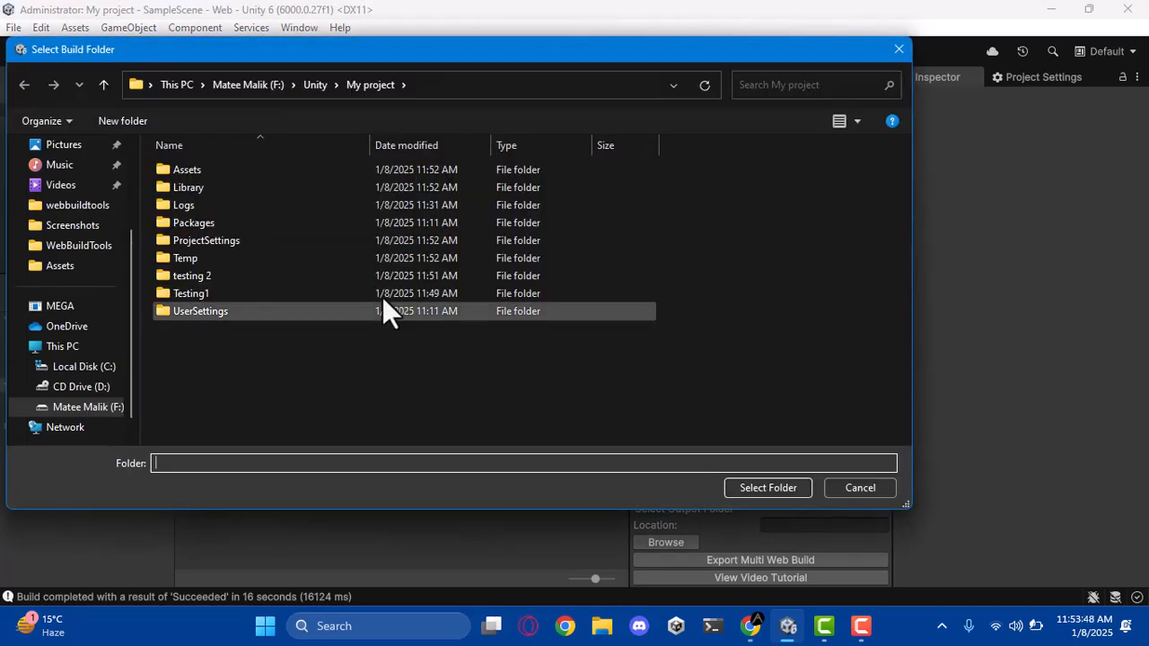
{"action": "left_click", "coordinate": [369, 280]}
{"action": "left_click", "coordinate": [768, 487]}
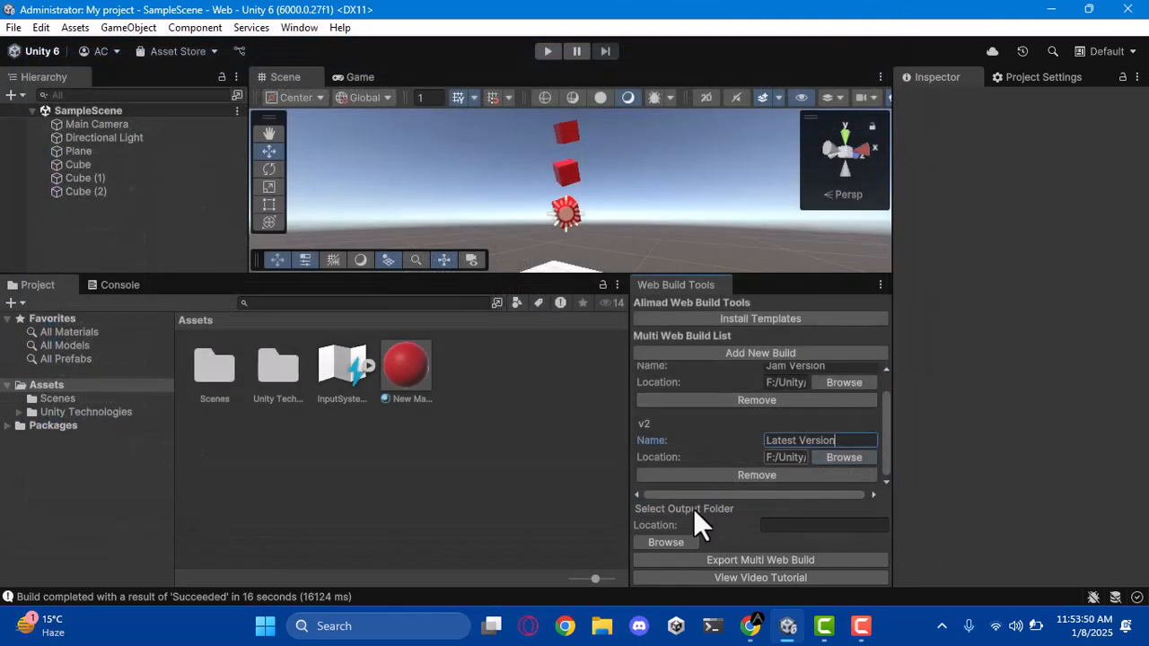
Choose the Output folder on the Desktop as the output location and export the multi web build
{"action": "left_click", "coordinate": [673, 539]}
{"action": "scroll", "coordinate": [51, 289], "scroll_direction": "up", "scroll_amount": 2}
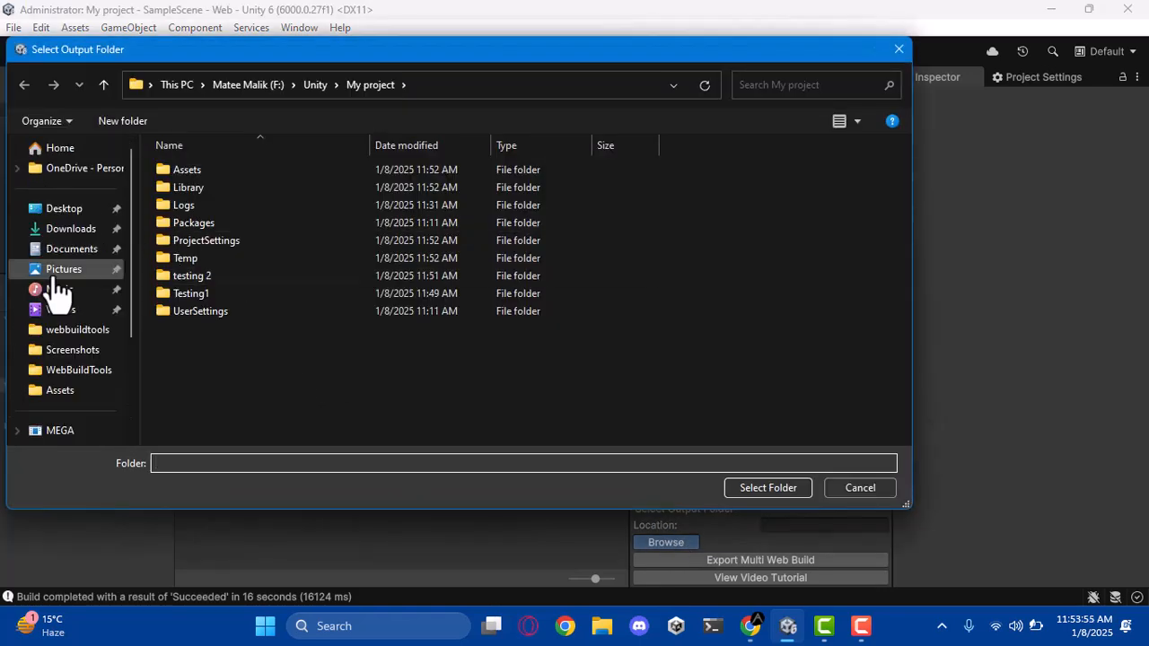
{"action": "right_click", "coordinate": [292, 339]}
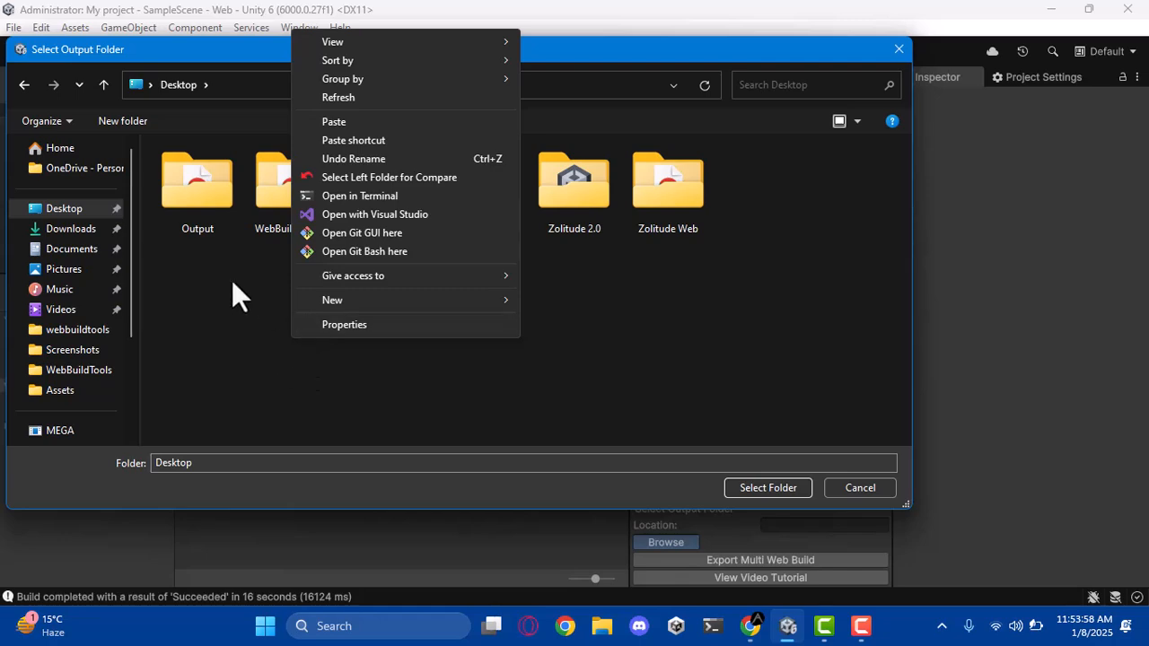
{"action": "left_click", "coordinate": [191, 221]}
{"action": "double_click", "coordinate": [191, 221]}
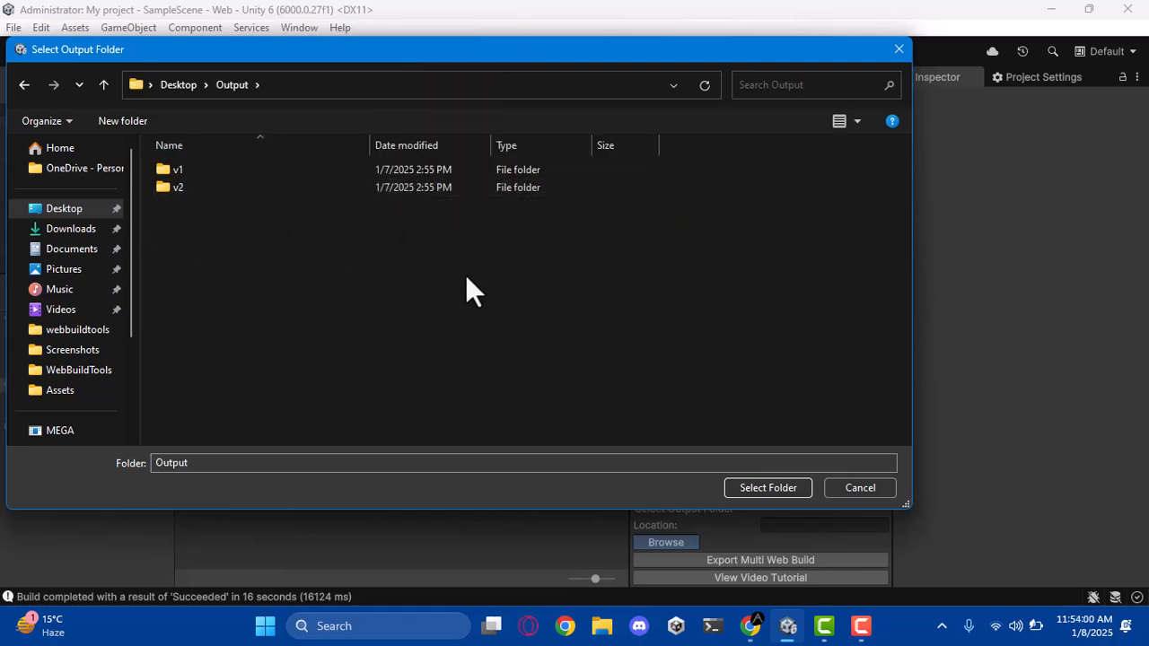
{"action": "left_click", "coordinate": [779, 492]}
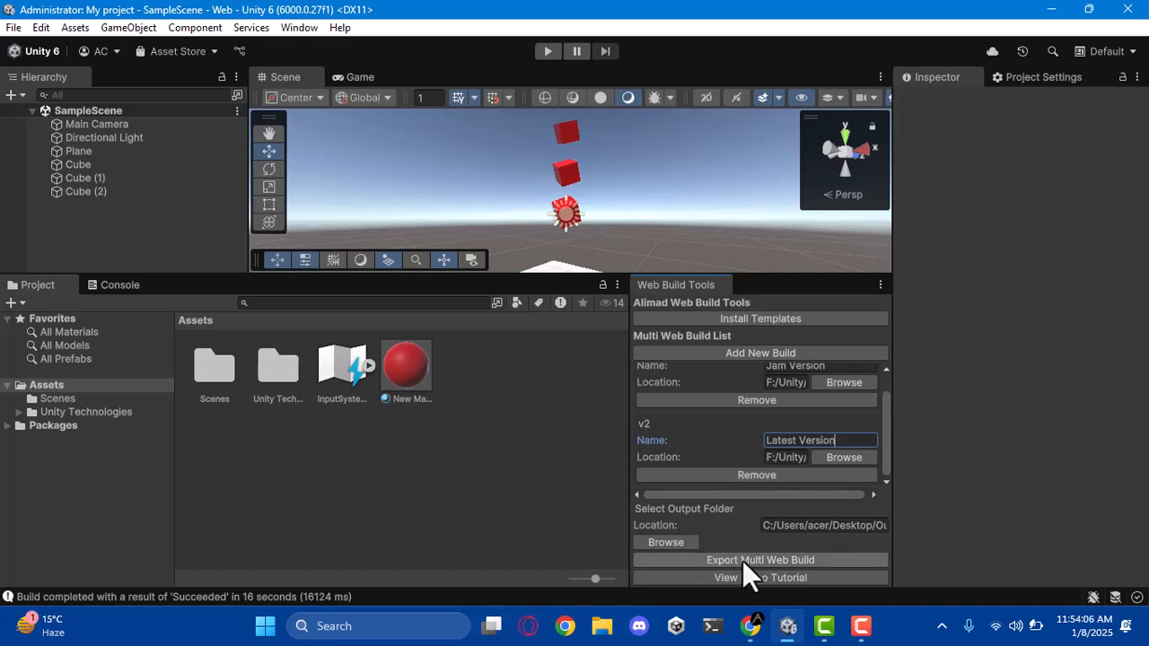
{"action": "left_click", "coordinate": [777, 560]}
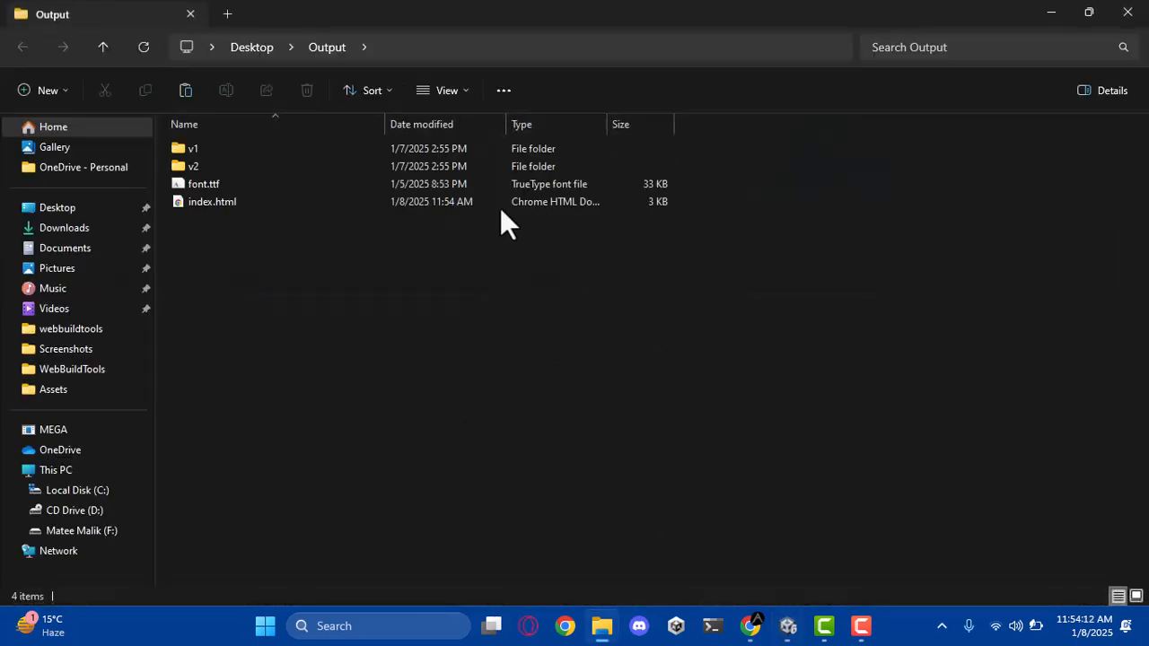
Look over the exported files in the Output folder and open index.html in the browser
{"action": "left_click", "coordinate": [240, 199]}
{"action": "left_click", "coordinate": [253, 237]}
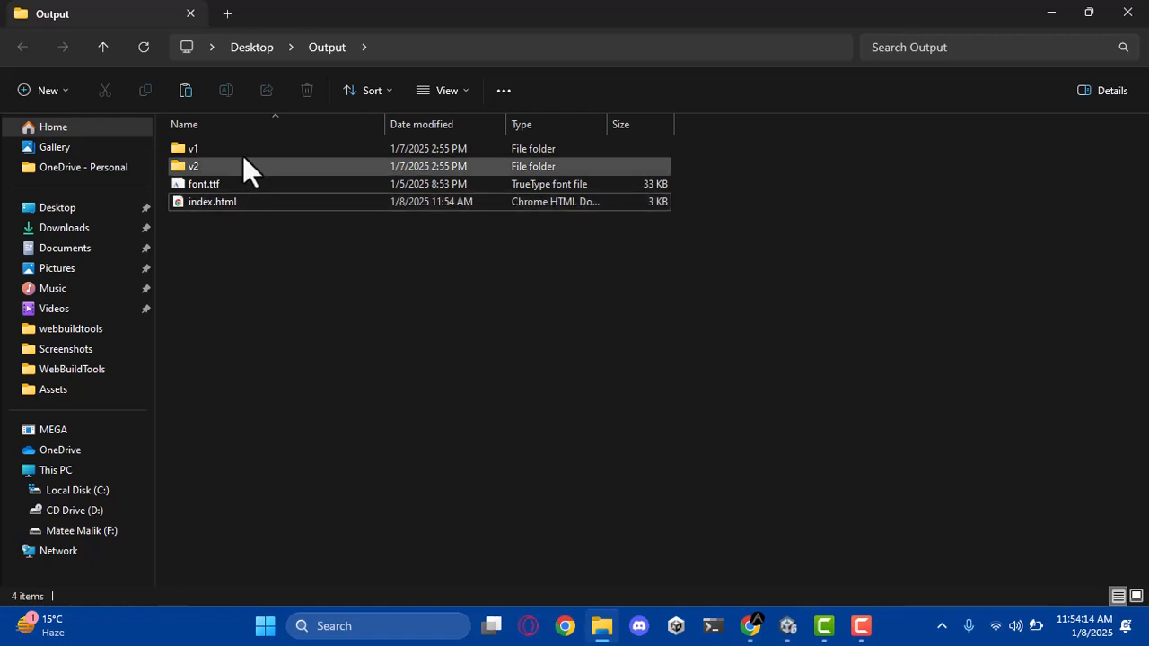
{"action": "left_click_drag", "start_coordinate": [299, 260], "coordinate": [289, 151]}
{"action": "left_click", "coordinate": [320, 304]}
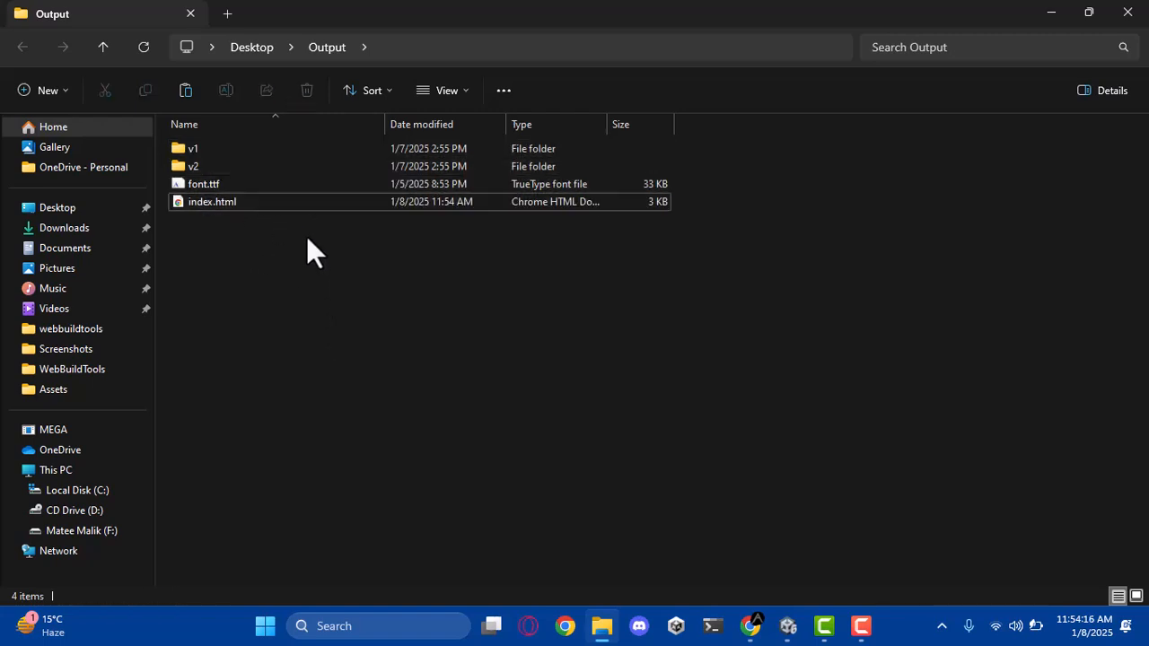
{"action": "double_click", "coordinate": [367, 206]}
{"action": "left_click", "coordinate": [461, 224]}
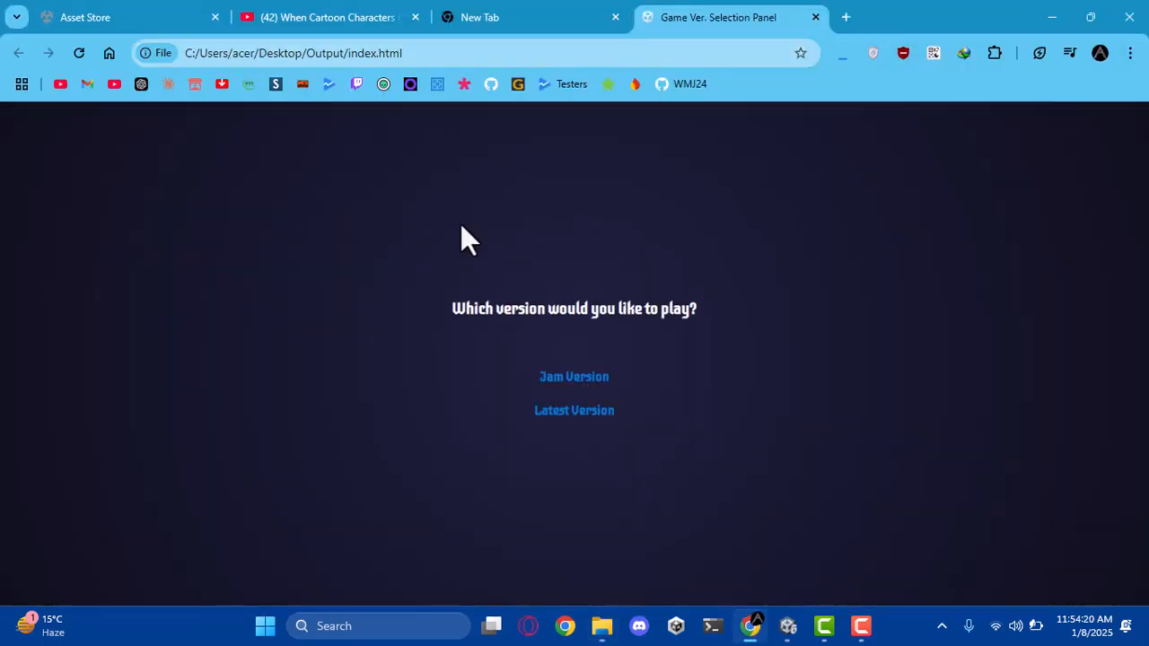
Read the version selection page, open Jam Version and check its project title and version label
{"action": "left_click_drag", "start_coordinate": [473, 307], "coordinate": [645, 311]}
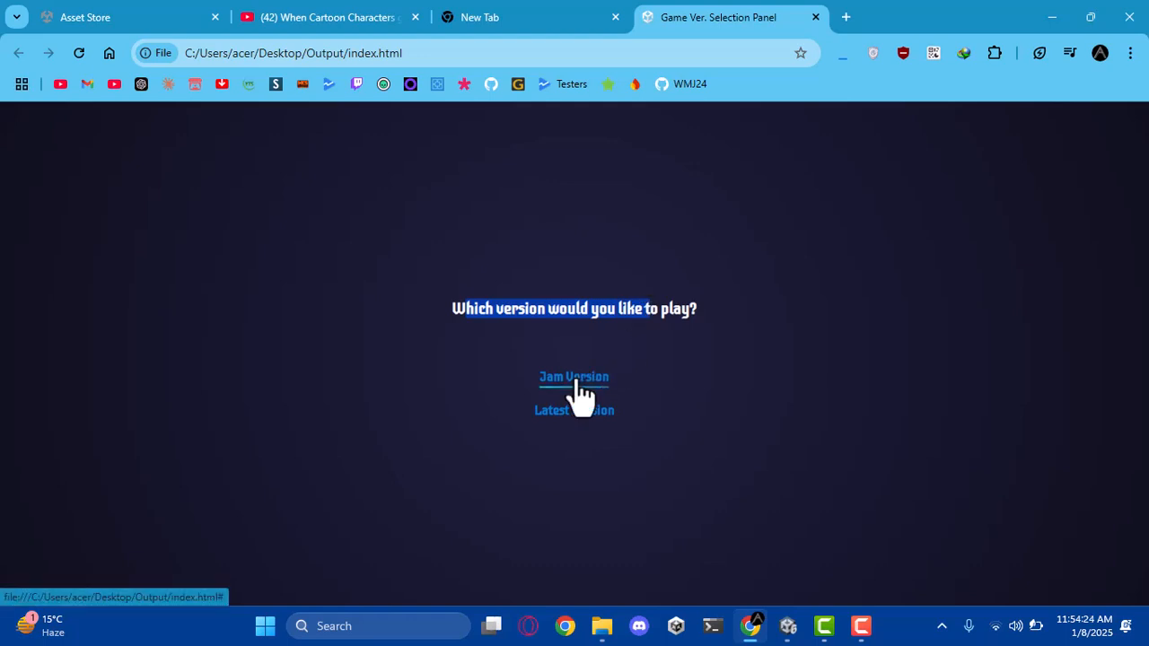
{"action": "left_click", "coordinate": [500, 377]}
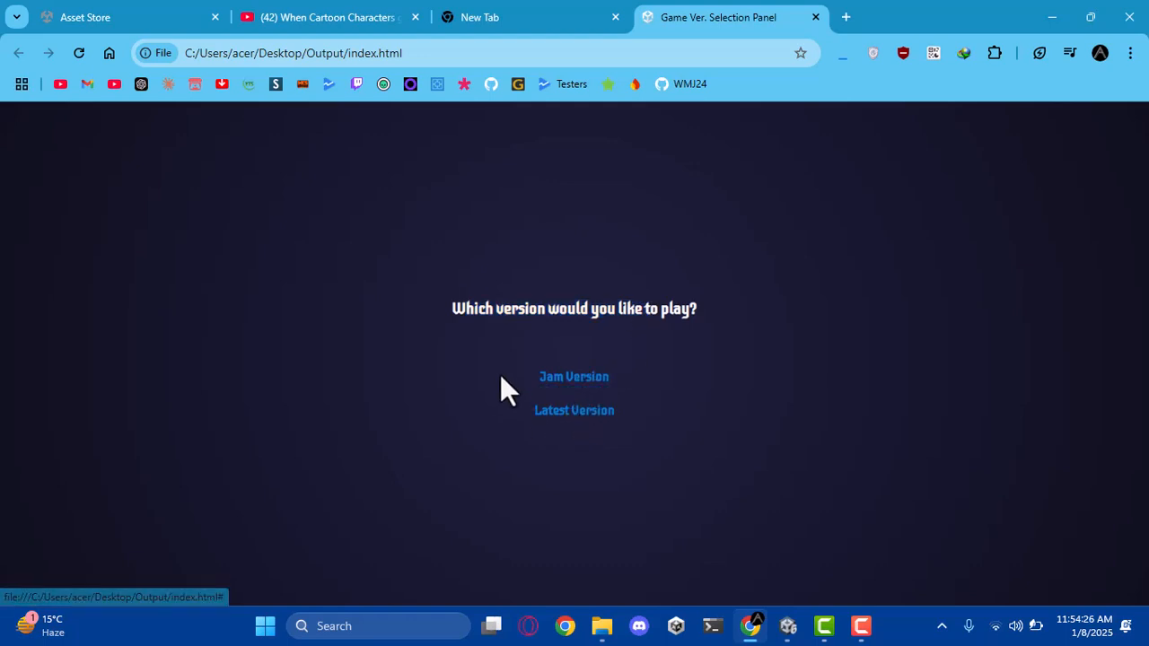
{"action": "left_click", "coordinate": [556, 382]}
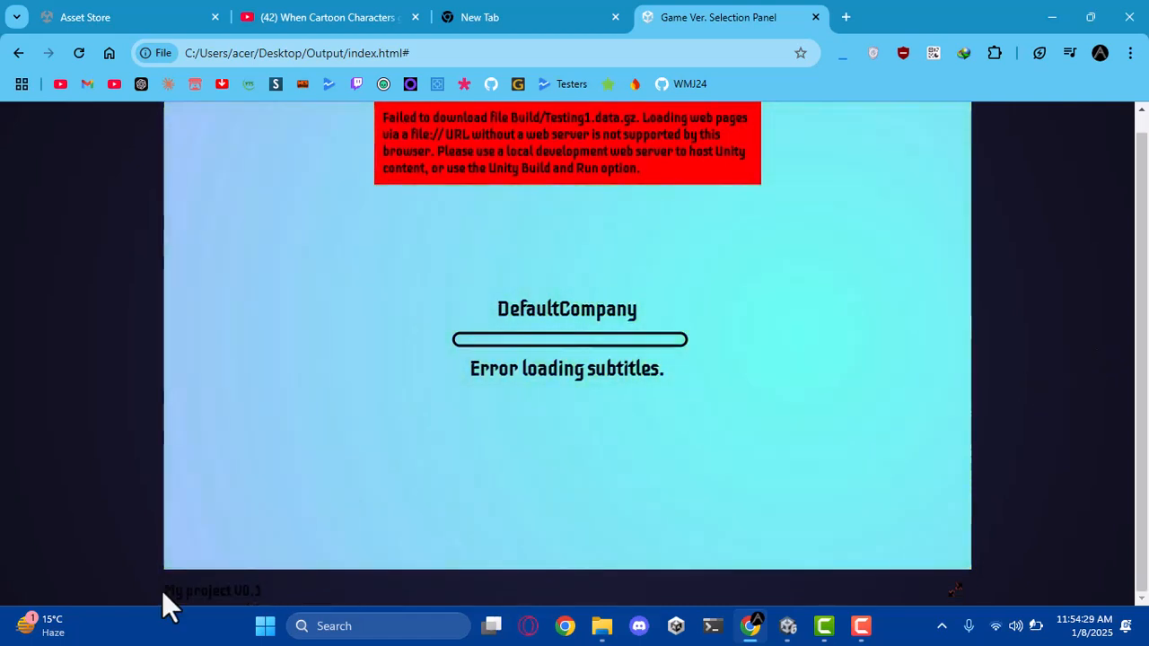
{"action": "left_click_drag", "start_coordinate": [162, 590], "coordinate": [243, 595]}
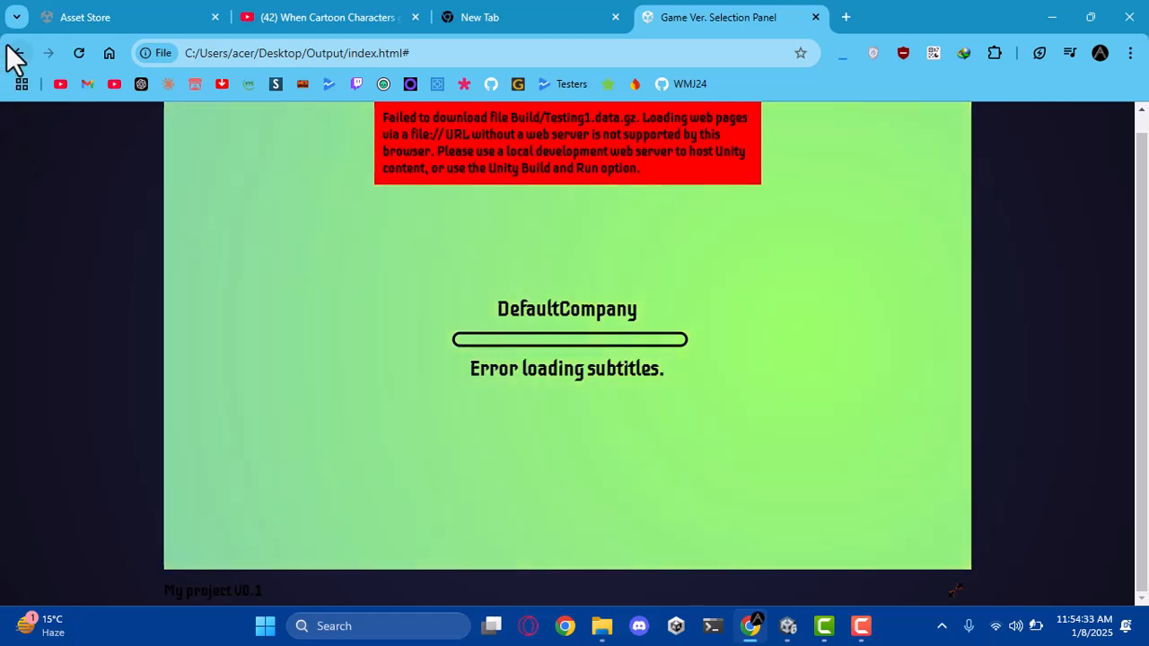
Return to the reloaded version selection page, open Latest Version, and check its version label and loading message
{"action": "left_click", "coordinate": [18, 53]}
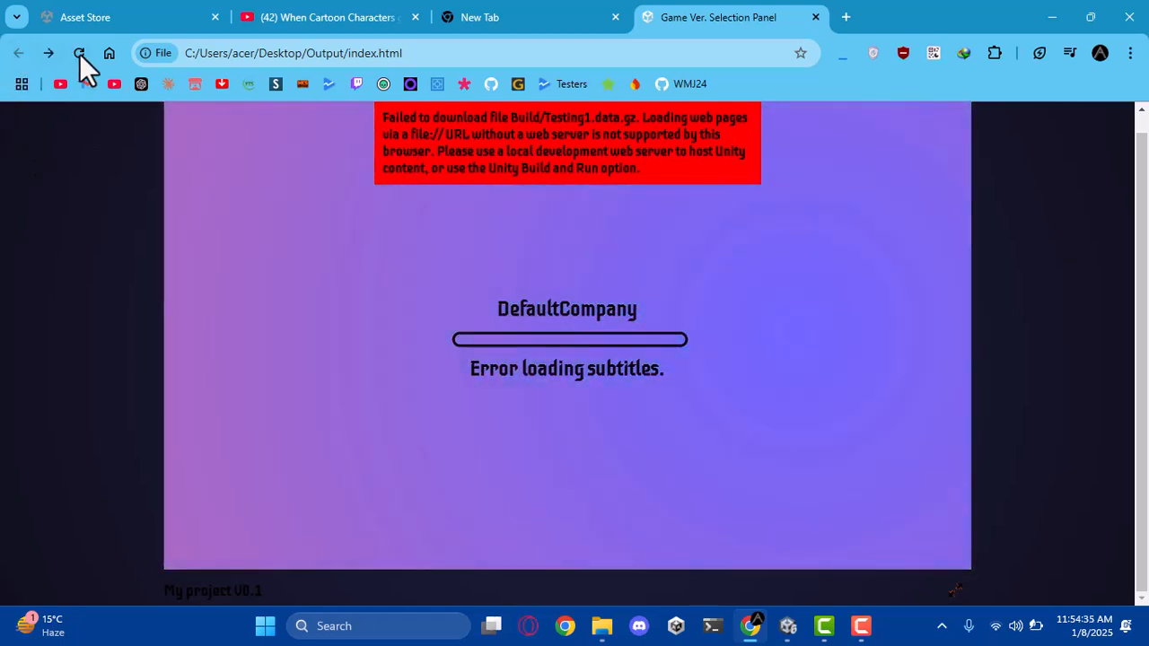
{"action": "left_click", "coordinate": [79, 53]}
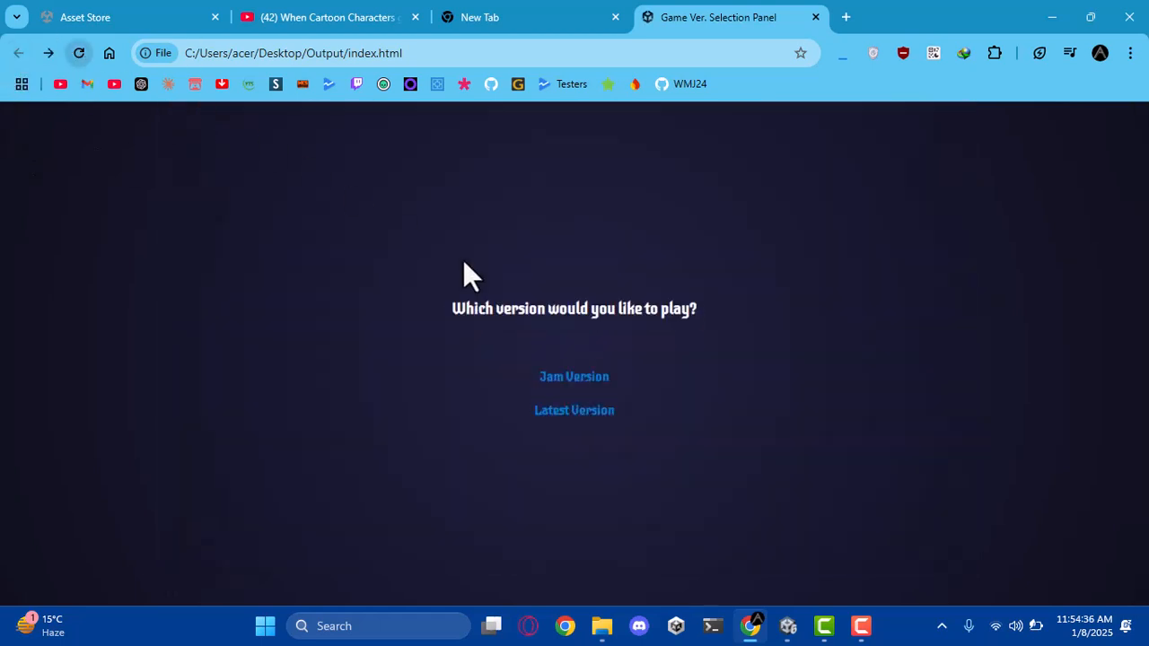
{"action": "left_click", "coordinate": [542, 413]}
{"action": "left_click_drag", "start_coordinate": [233, 592], "coordinate": [206, 595]}
{"action": "left_click", "coordinate": [218, 585]}
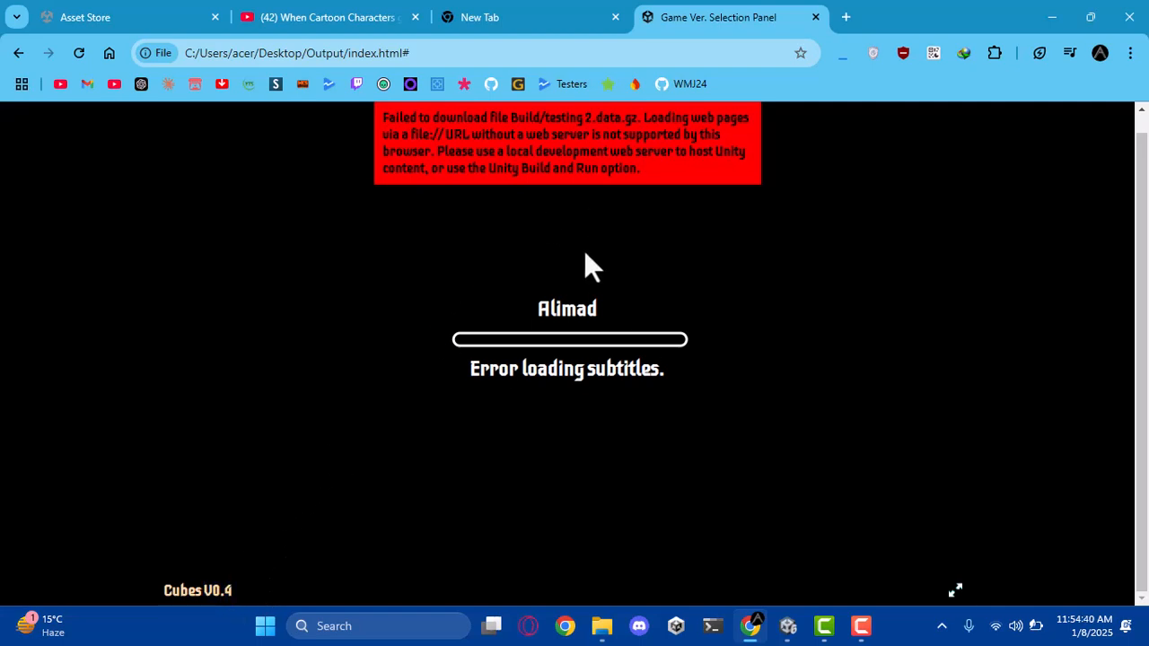
{"action": "scroll", "coordinate": [443, 122], "scroll_direction": "up", "scroll_amount": 1}
{"action": "left_click_drag", "start_coordinate": [381, 131], "coordinate": [667, 187]}
{"action": "left_click", "coordinate": [667, 187]}
Close the version selection page and load alimad.itch.io in the browser
{"action": "left_click", "coordinate": [531, 16]}
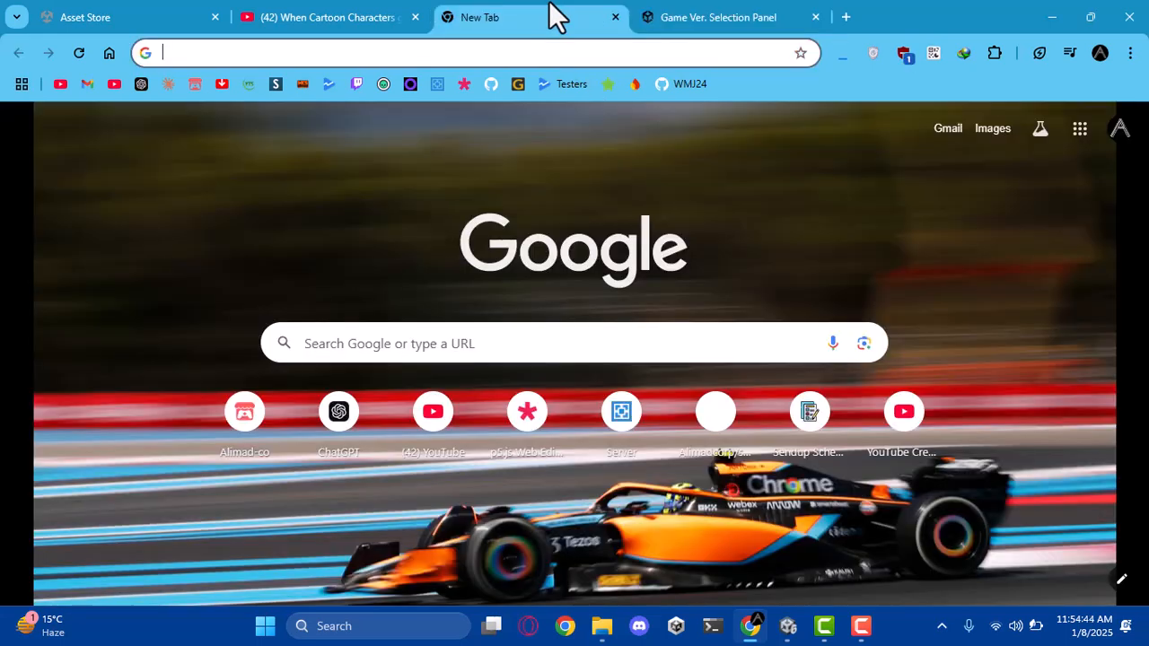
{"action": "left_click", "coordinate": [815, 17]}
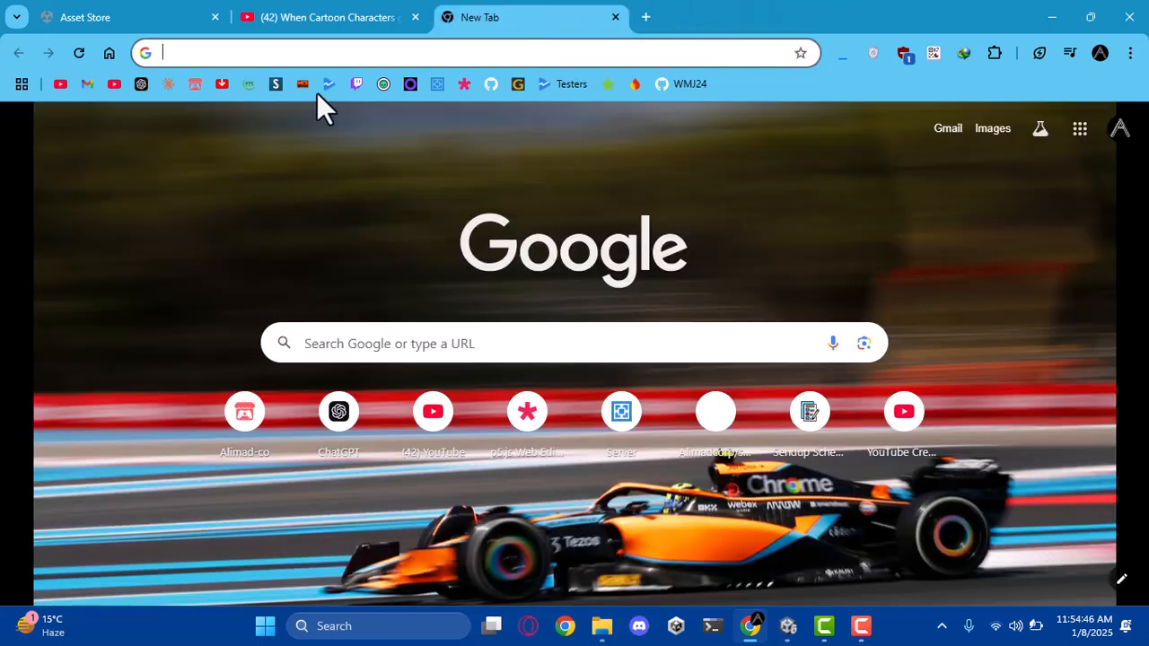
{"action": "left_click", "coordinate": [197, 84]}
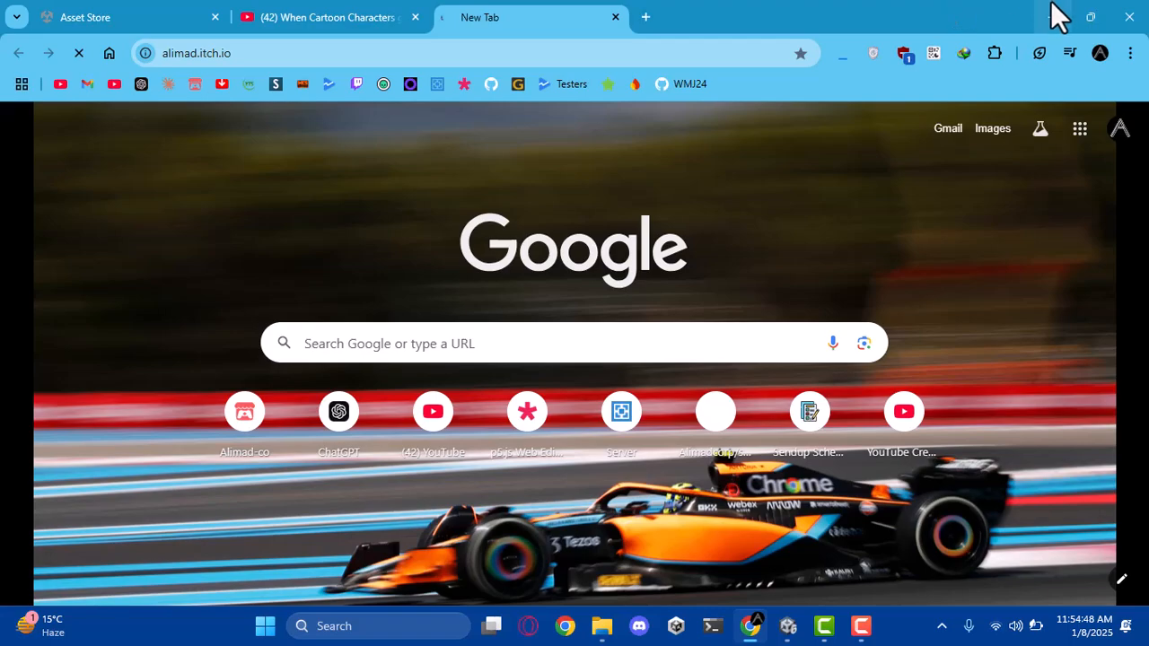
Minimise the browser and compress all contents of the Output folder into Output.zip
{"action": "left_click", "coordinate": [1051, 1]}
{"action": "left_click", "coordinate": [1051, 2]}
{"action": "double_click", "coordinate": [221, 41]}
{"action": "key", "text": "ctrl+a"}
{"action": "right_click", "coordinate": [300, 199]}
{"action": "left_click", "coordinate": [616, 423]}
Open the itch.io test project for editing and upload Output.zip to it
{"action": "left_click", "coordinate": [510, 311]}
{"action": "left_click", "coordinate": [476, 357]}
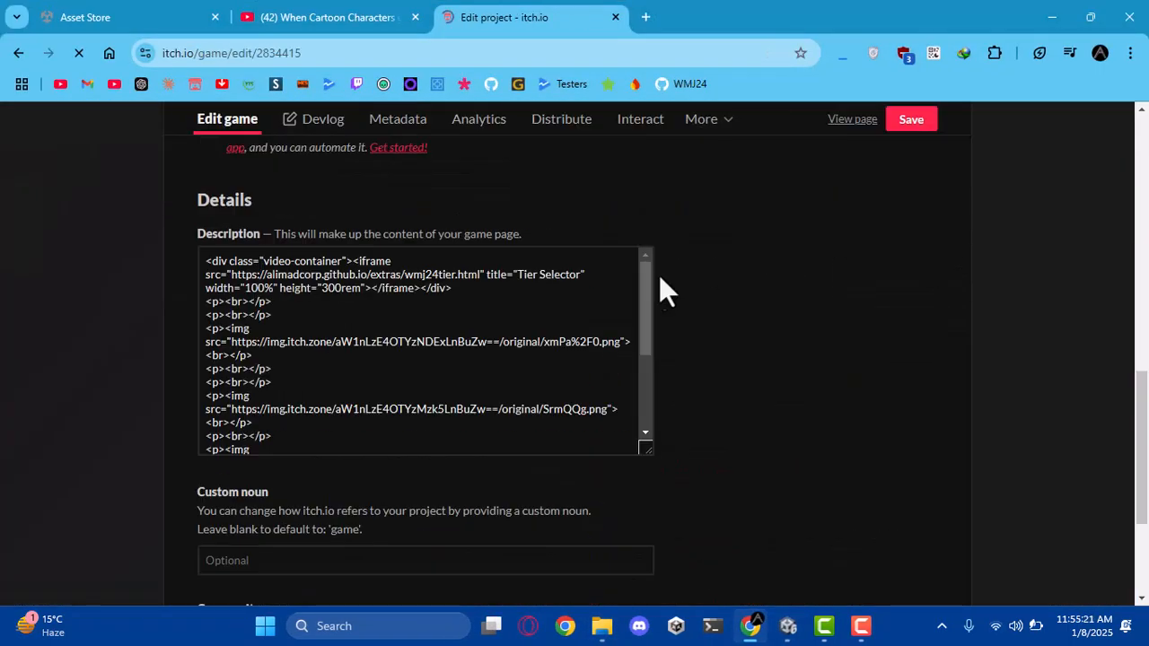
{"action": "scroll", "coordinate": [235, 339], "scroll_direction": "up", "scroll_amount": 10}
{"action": "left_click", "coordinate": [235, 329]}
{"action": "double_click", "coordinate": [476, 269]}
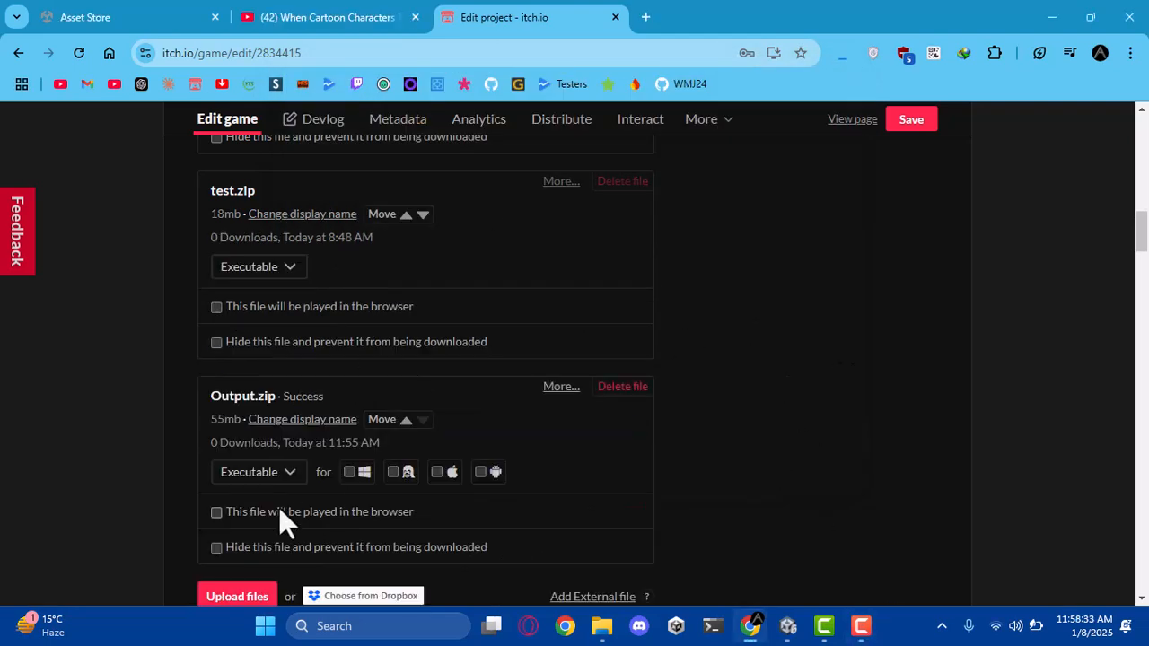
Make Output.zip playable in the browser with a manually sized 800 × 600 px viewport, and start Jam Version on the project page
{"action": "left_click", "coordinate": [217, 512]}
{"action": "left_click", "coordinate": [852, 118]}
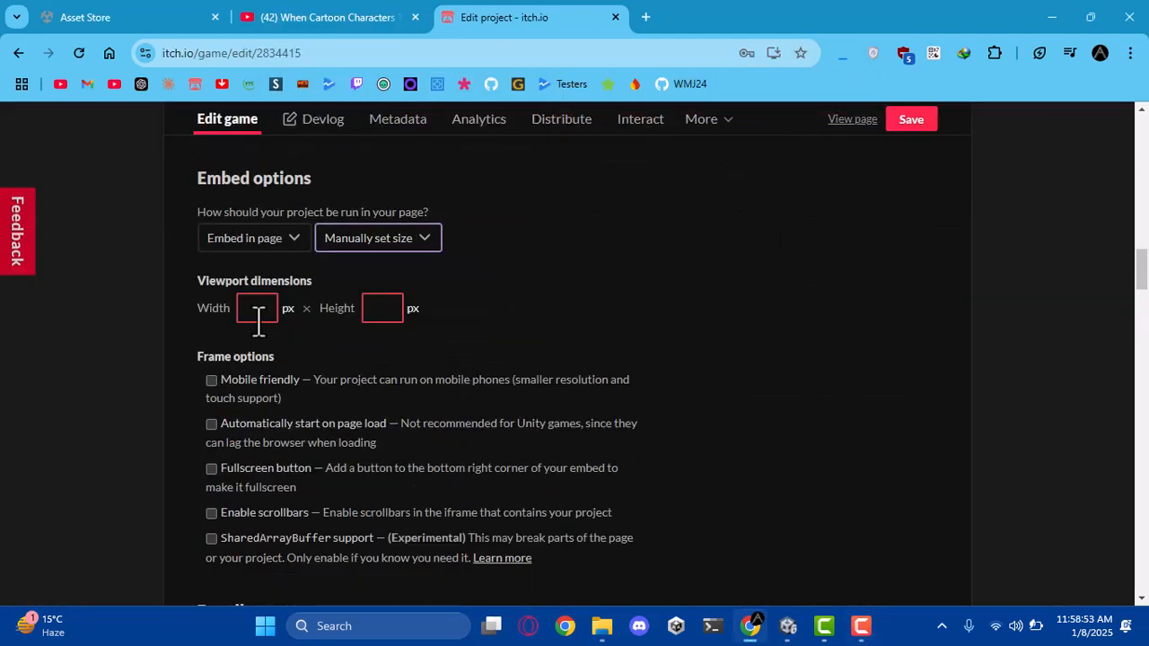
{"action": "left_click", "coordinate": [257, 308]}
{"action": "type", "text": "800"}
{"action": "left_click", "coordinate": [386, 307]}
{"action": "type", "text": "450"}
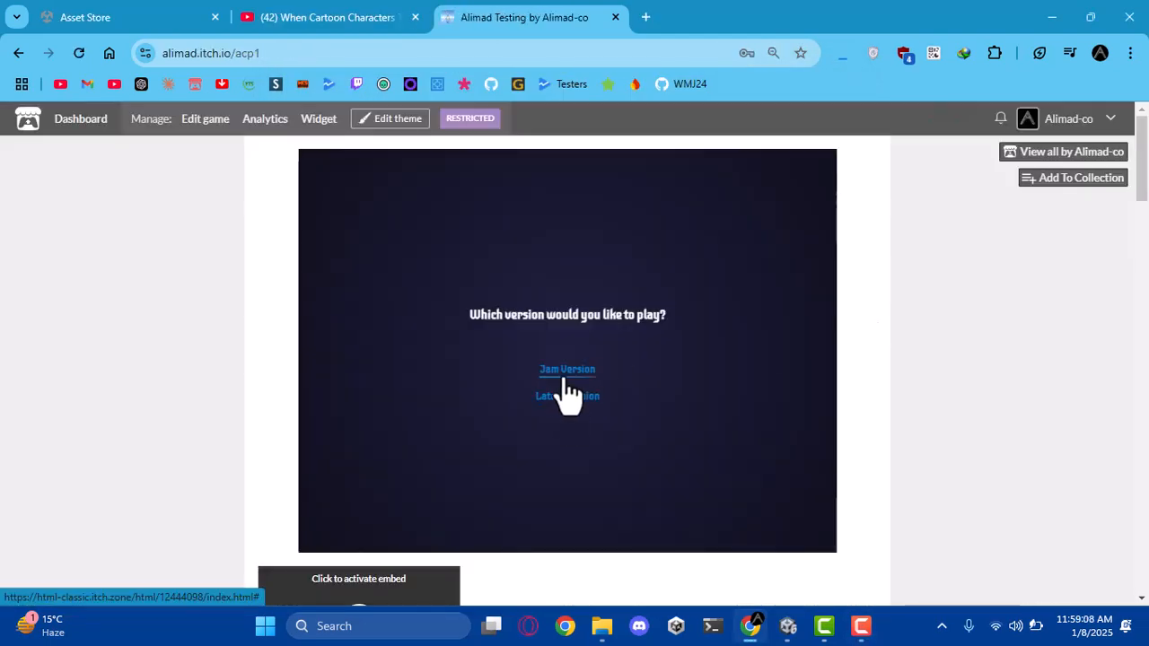
{"action": "left_click", "coordinate": [563, 389]}
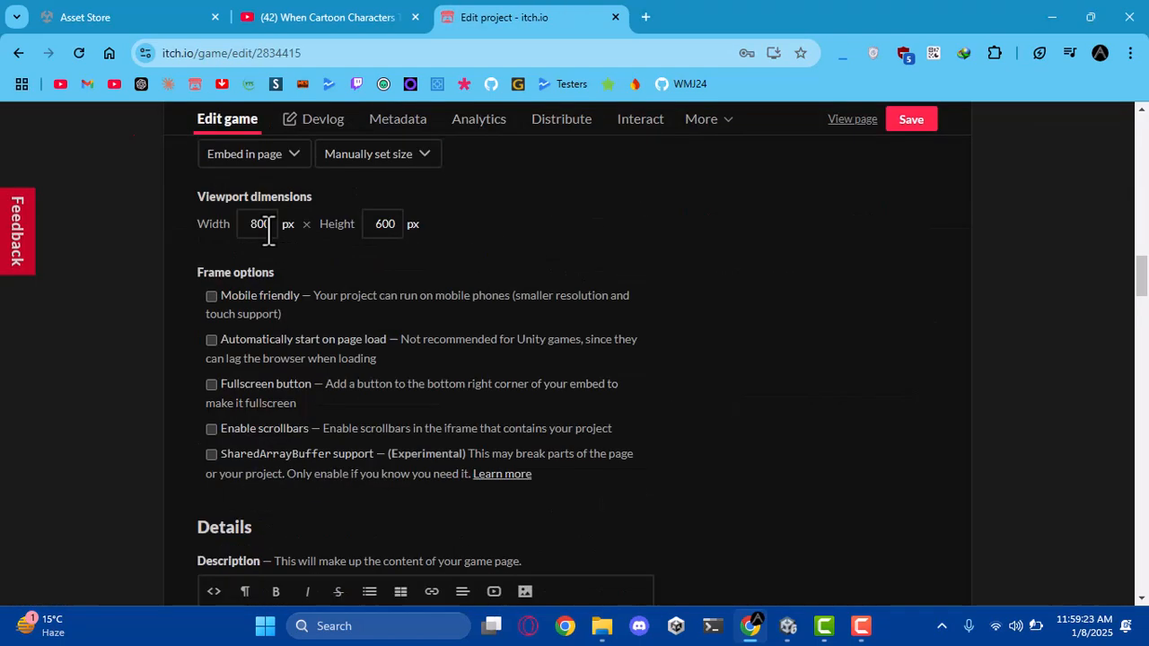
Set the embed viewport width to 1000 px, save the project and run the game on its page
{"action": "type", "text": "1000"}
{"action": "left_click", "coordinate": [892, 119]}
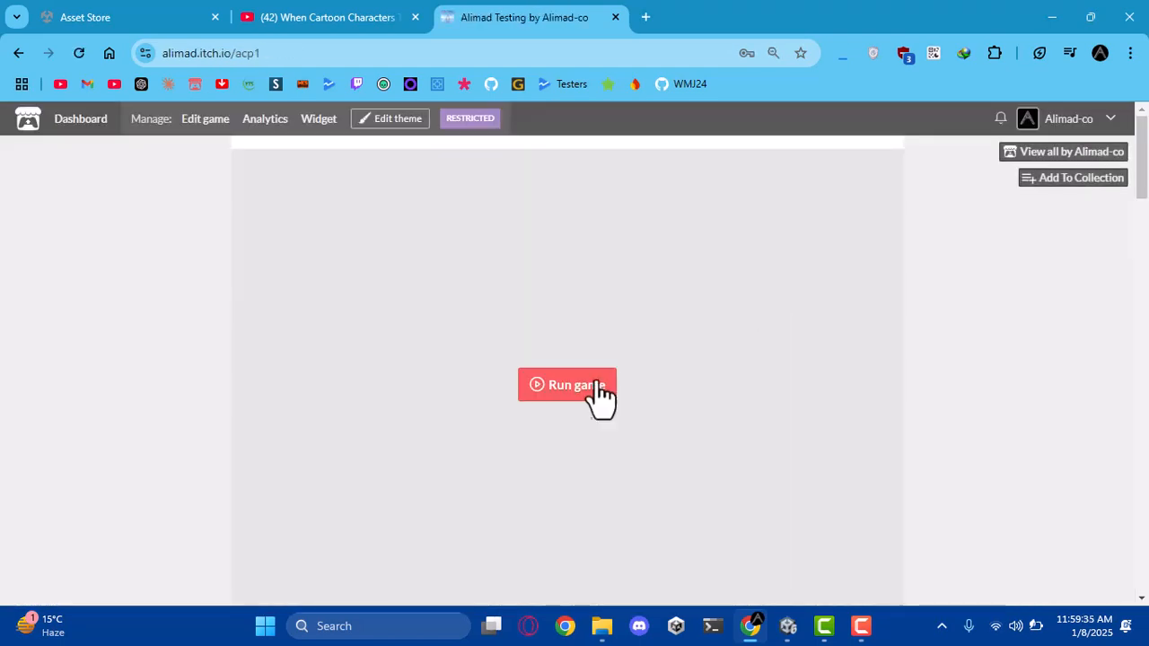
{"action": "left_click", "coordinate": [593, 384]}
{"action": "scroll", "coordinate": [1032, 284], "scroll_direction": "up", "scroll_amount": 1}
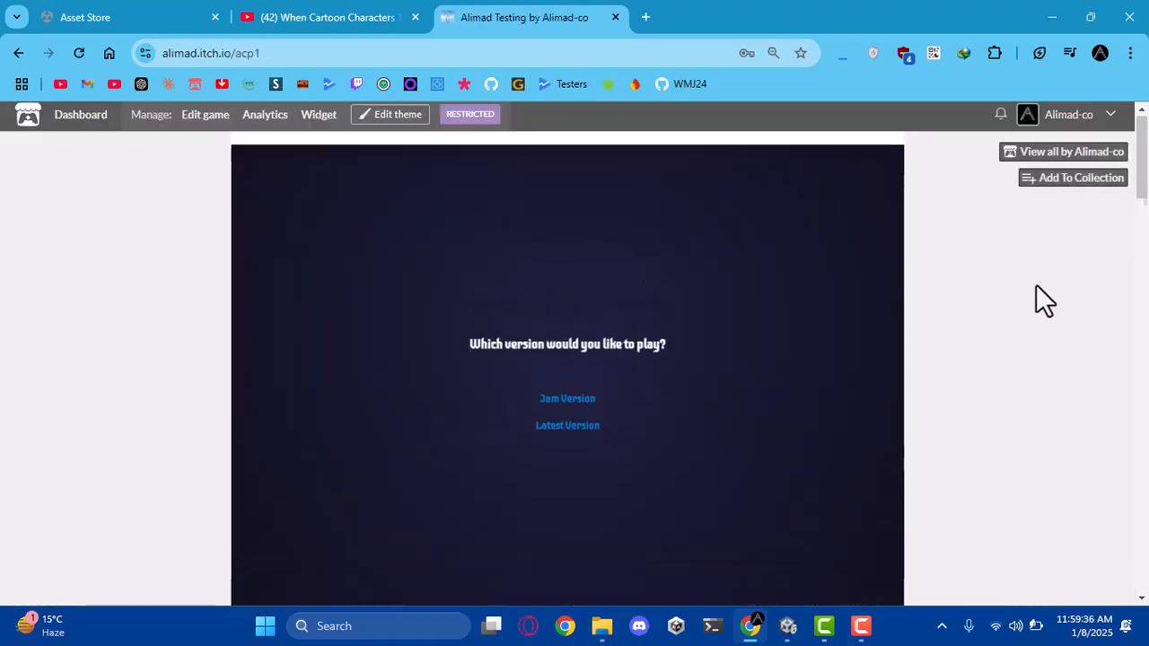
Test Jam Version on the project page, then reload the page and run the game again with Latest Version
{"action": "left_click_drag", "start_coordinate": [1147, 192], "coordinate": [1147, 196]}
{"action": "left_click", "coordinate": [589, 382]}
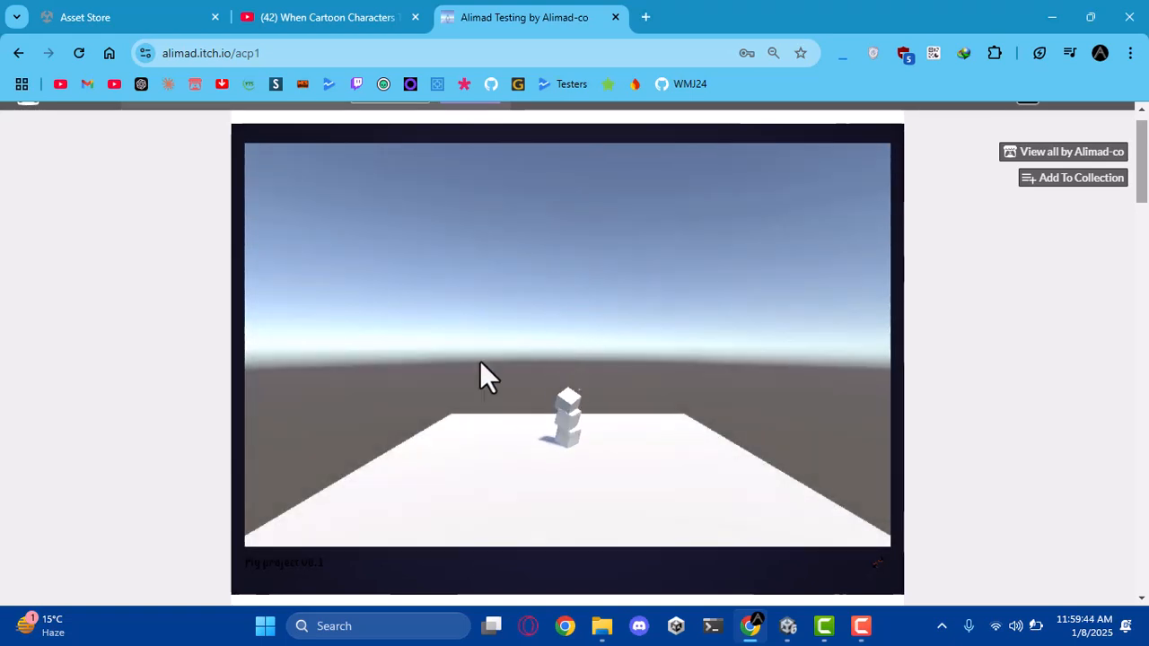
{"action": "left_click", "coordinate": [77, 52]}
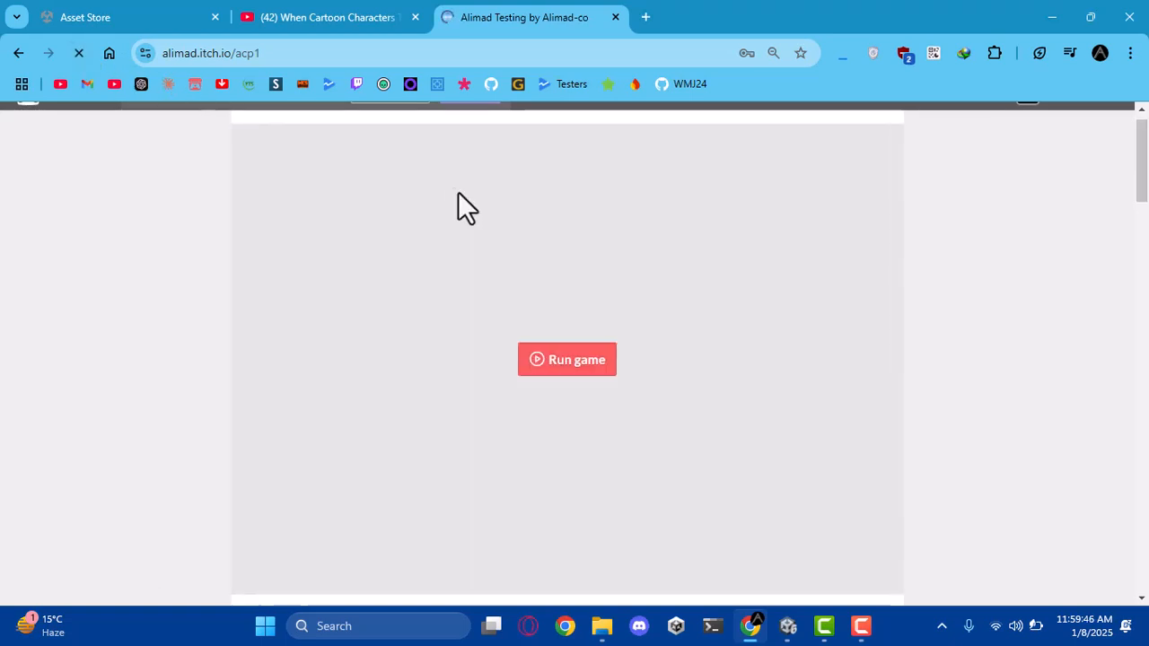
{"action": "left_click", "coordinate": [540, 359]}
{"action": "left_click", "coordinate": [546, 406]}
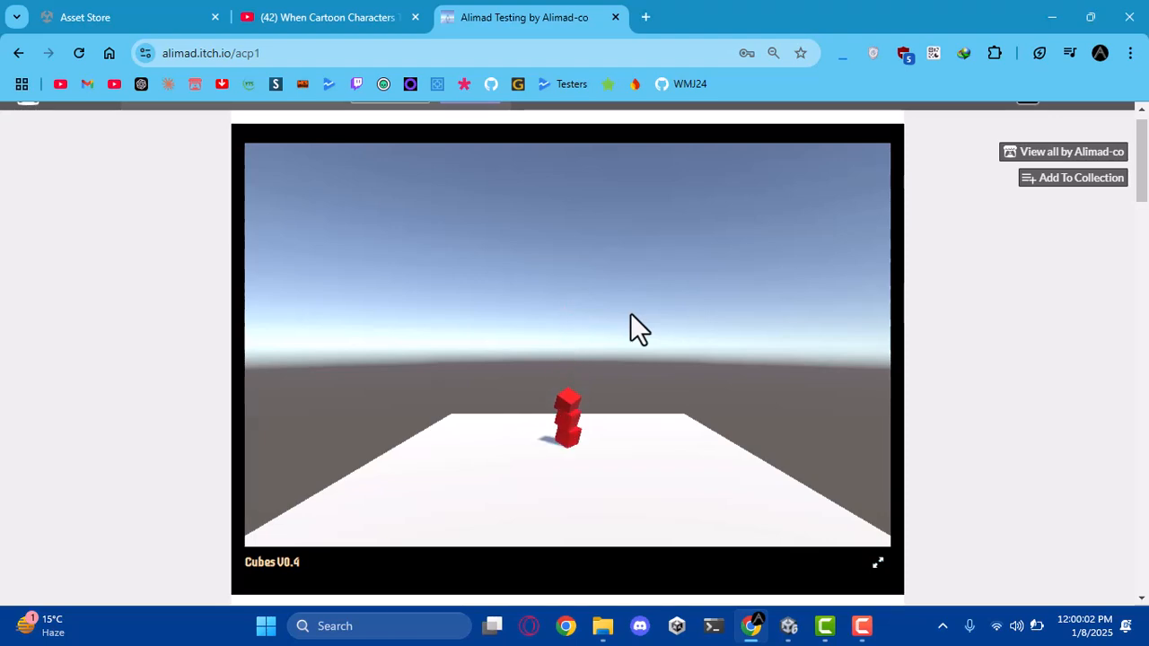
Switch to Unity, detach Web Build Tools into its own floating window and maximise it
{"action": "left_click", "coordinate": [788, 625]}
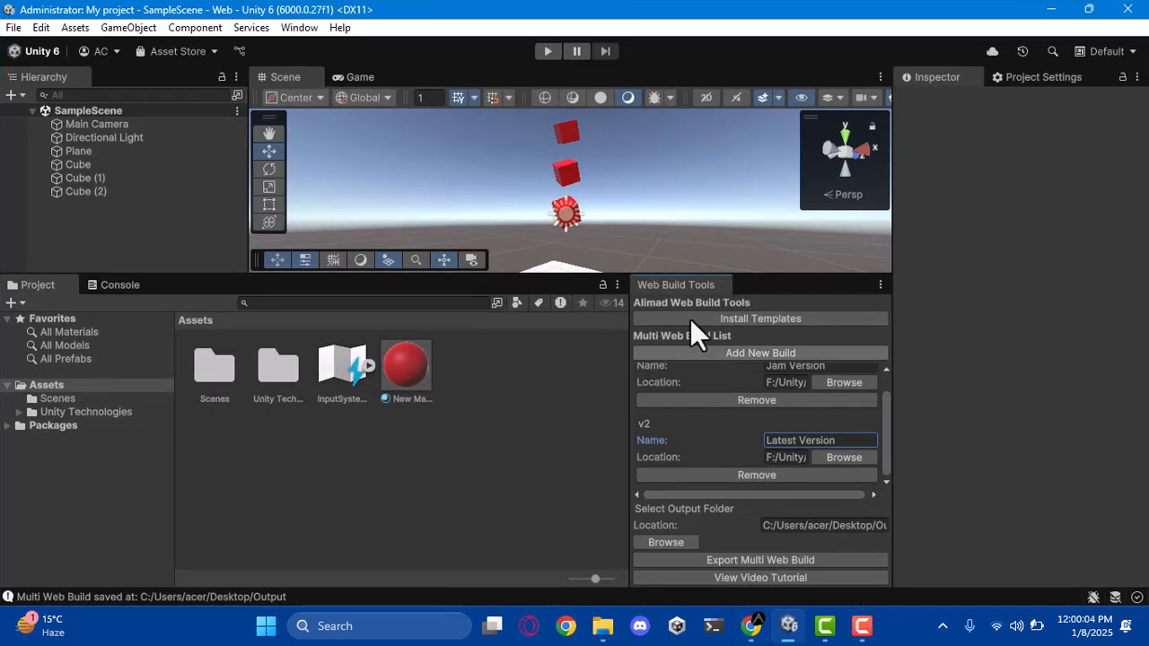
{"action": "left_click_drag", "start_coordinate": [687, 289], "coordinate": [567, 13]}
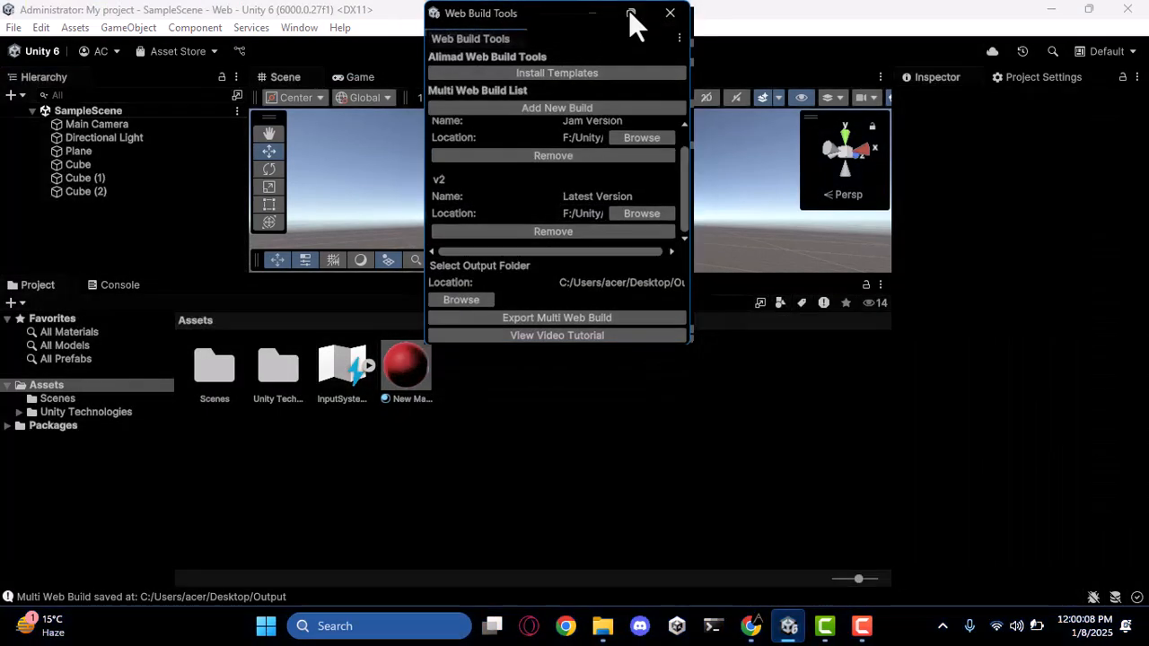
{"action": "left_click", "coordinate": [629, 9]}
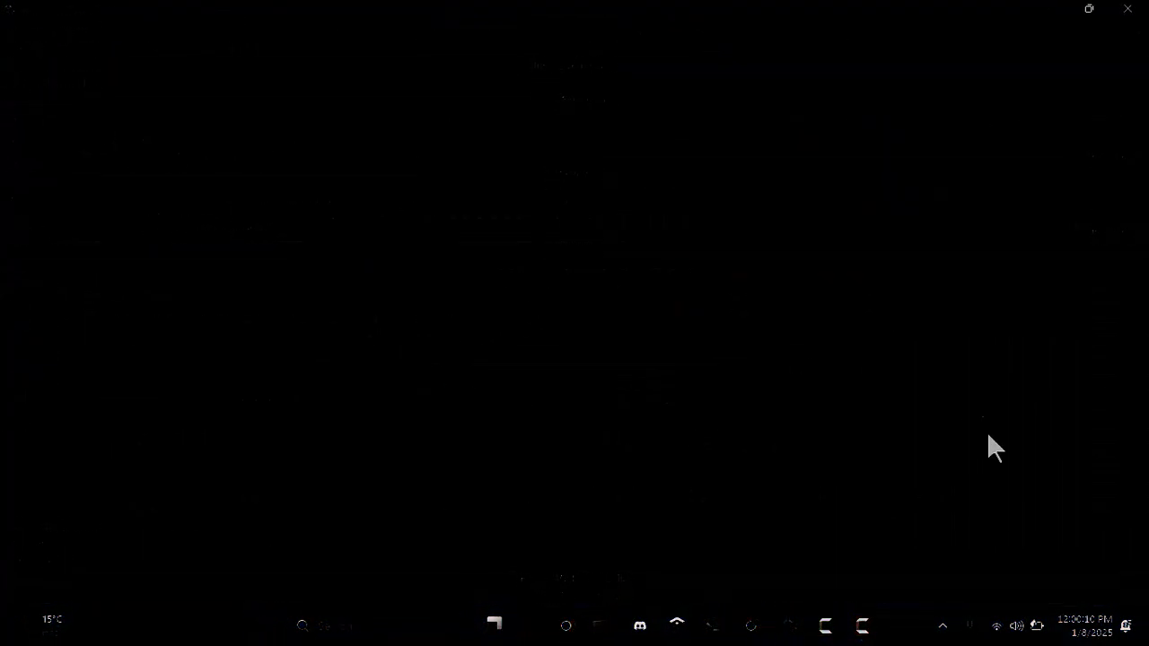